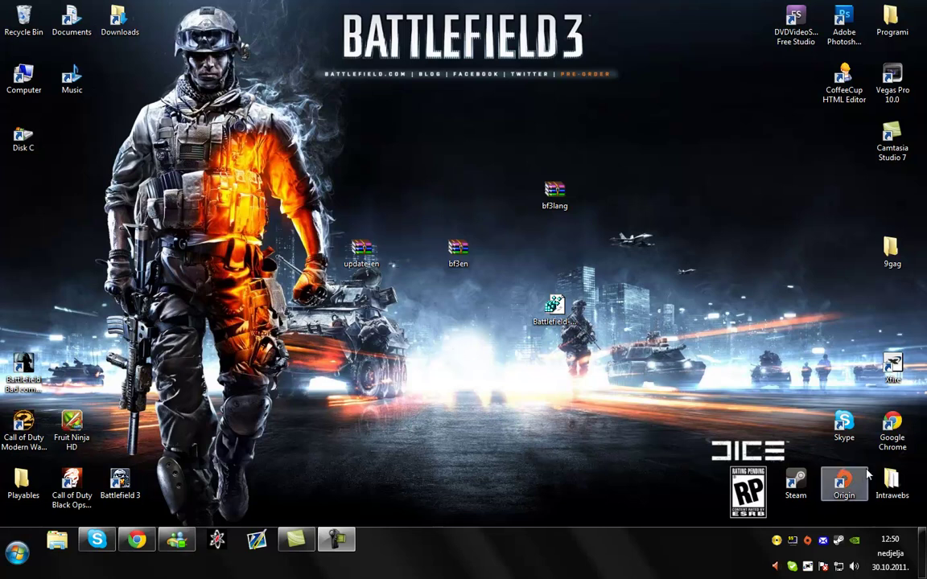
Select the downloaded bf3lang, updateen and bf3en files on the desktop.
mouse_move(305, 129)
mouse_down()
mouse_move(609, 363)
mouse_move(330, 162)
mouse_move(605, 352)
mouse_move(479, 228)
mouse_move(536, 315)
mouse_move(413, 221)
mouse_up()
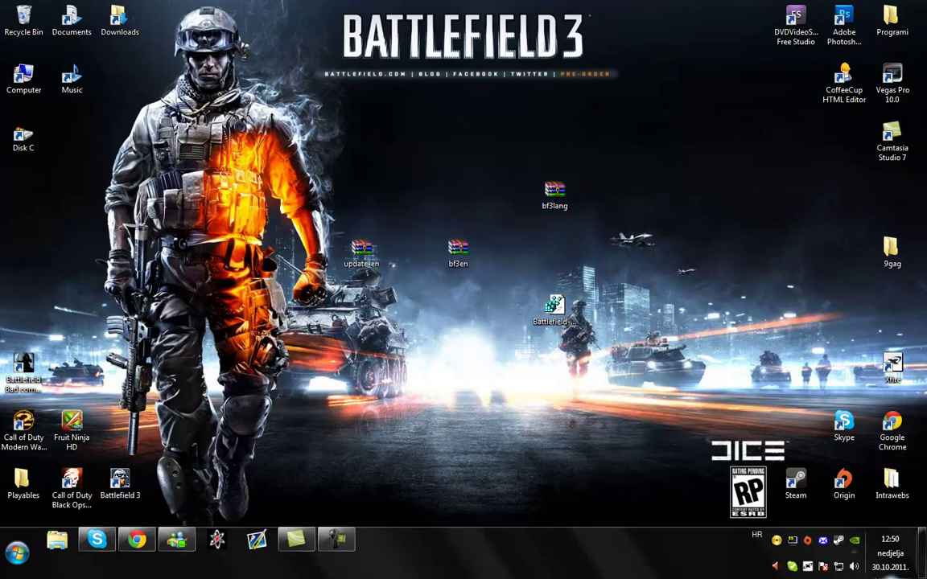
Launch Origin, then open a new Chrome window from the taskbar.
double_click(807, 541)
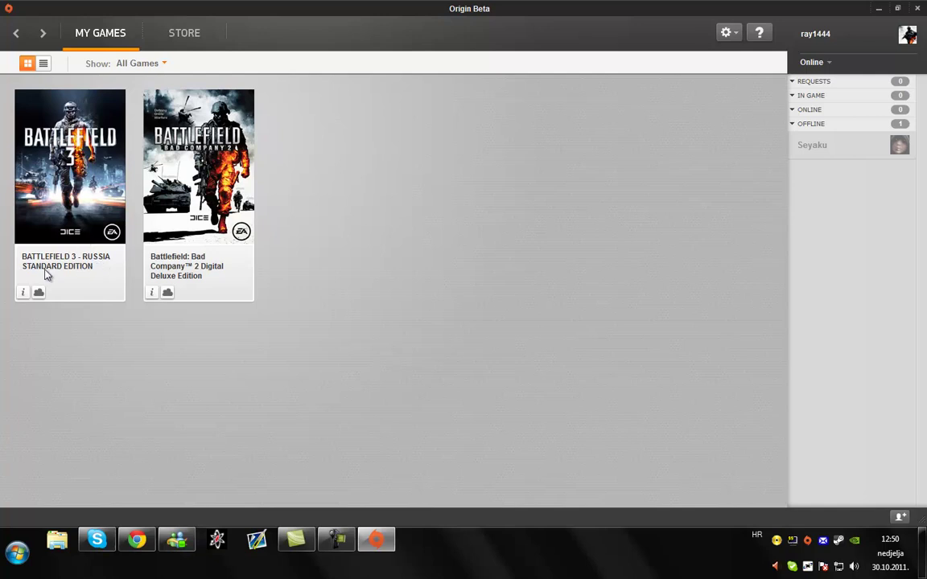
click(917, 8)
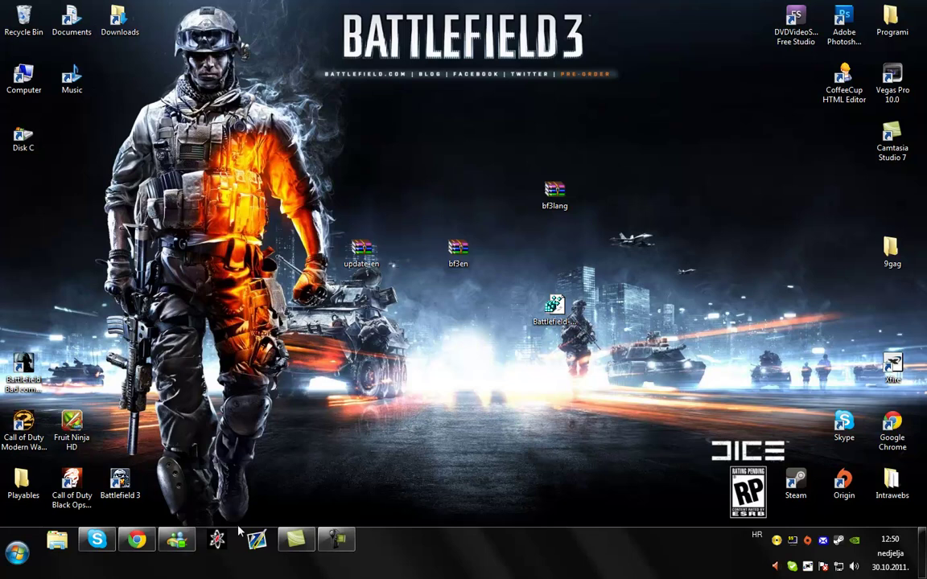
right_click(137, 540)
click(161, 476)
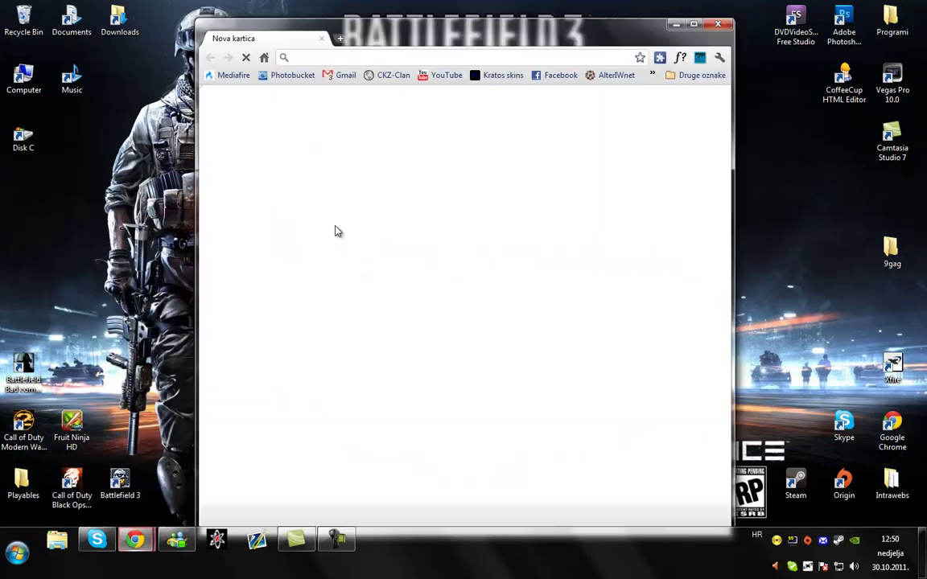
Load offgamers.com and move the browser window toward the top of the screen.
text(offgamers.com)
key(Return)
double_click(477, 33)
mouse_move(487, 6)
mouse_down()
mouse_move(518, 16)
mouse_move(448, 14)
mouse_move(422, 103)
mouse_move(420, 1)
mouse_up()
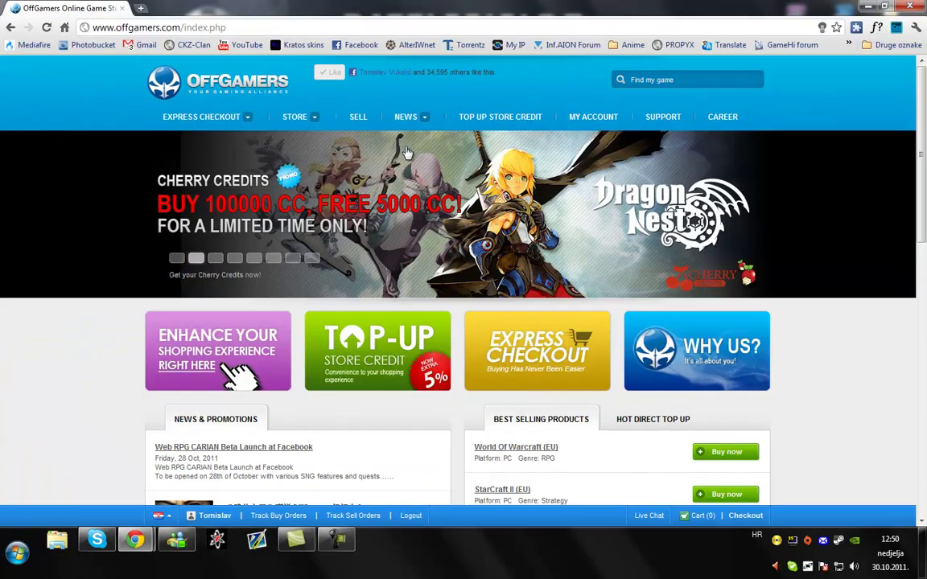
Open the Battlefield 3 announcement from the OffGamers banner and scroll through it.
click(292, 260)
click(407, 207)
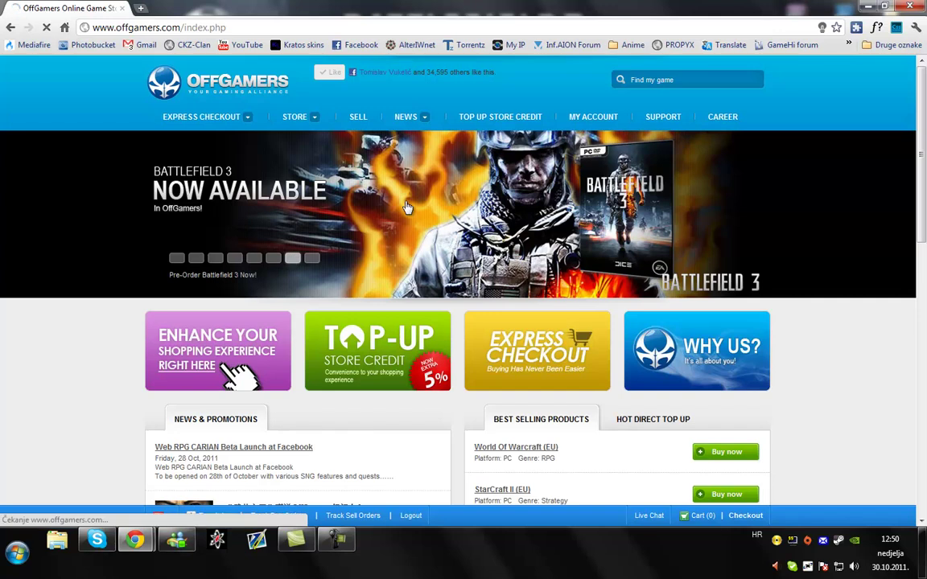
right_click(414, 198)
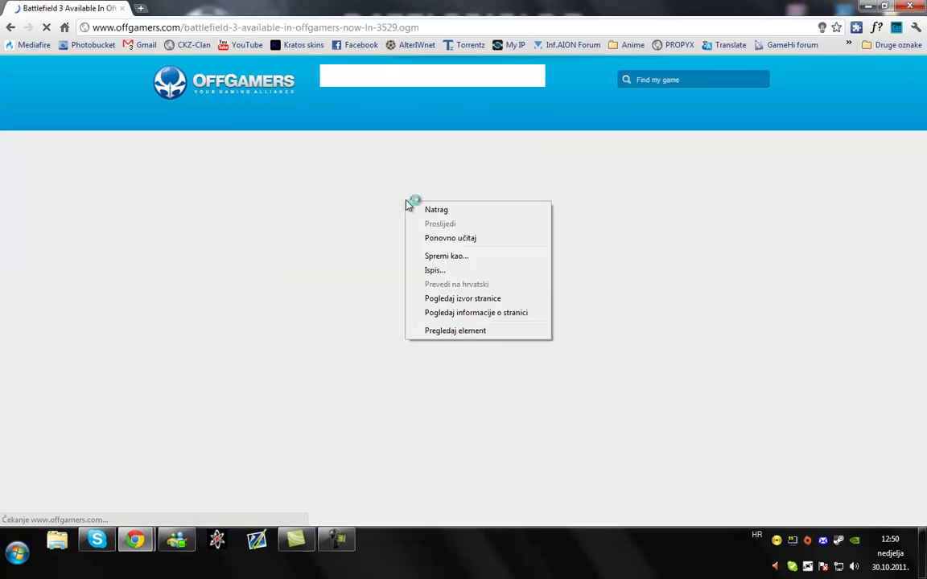
click(507, 5)
right_click(504, 6)
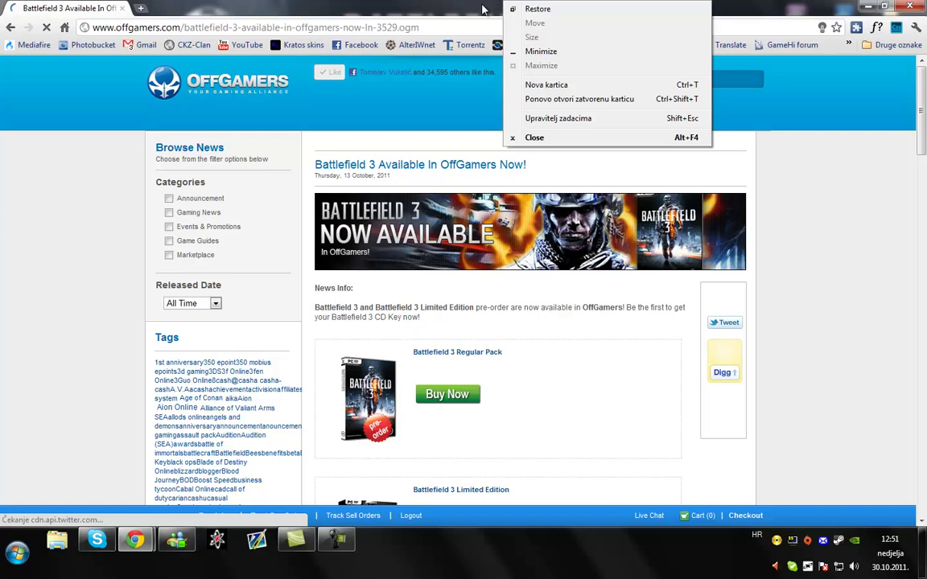
click(559, 346)
scroll(563, 386, down, 3)
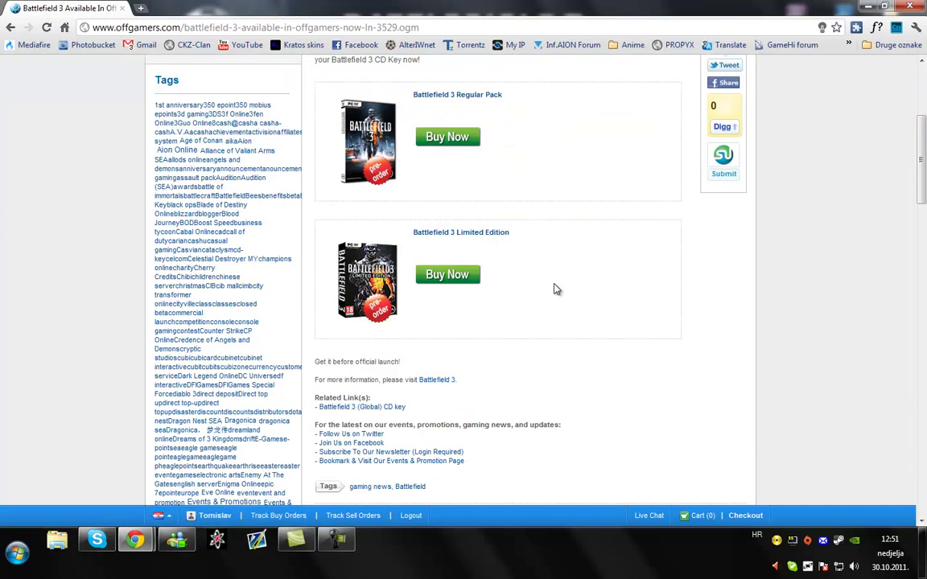
drag(519, 241, 418, 95)
click(528, 138)
Order the Battlefield 3 Regular Pack to reach its Global CD key page.
click(462, 139)
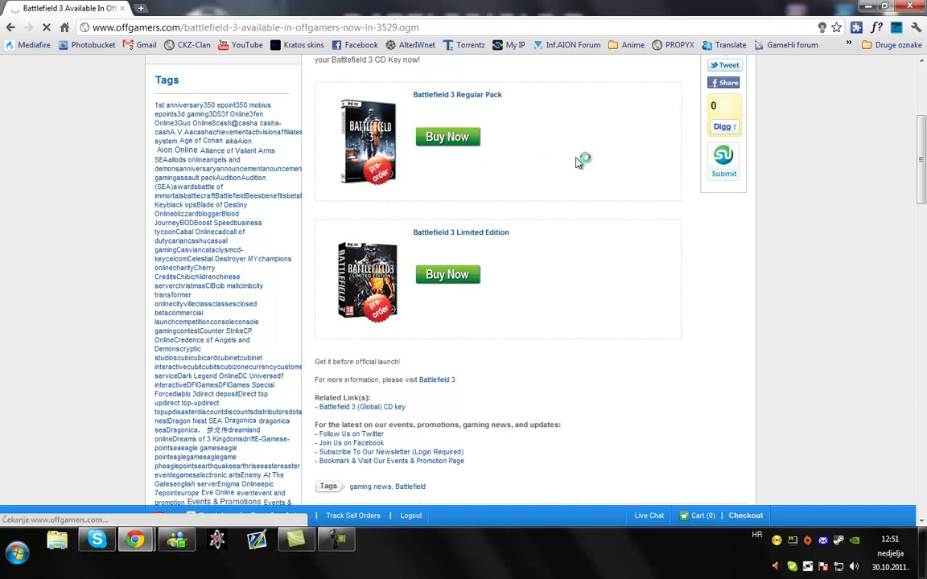
drag(532, 316, 630, 298)
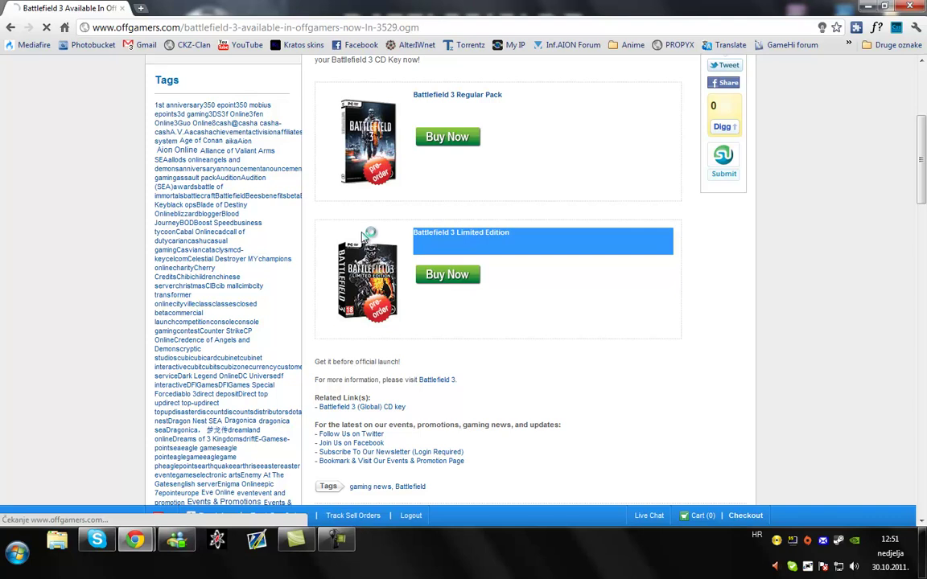
click(630, 298)
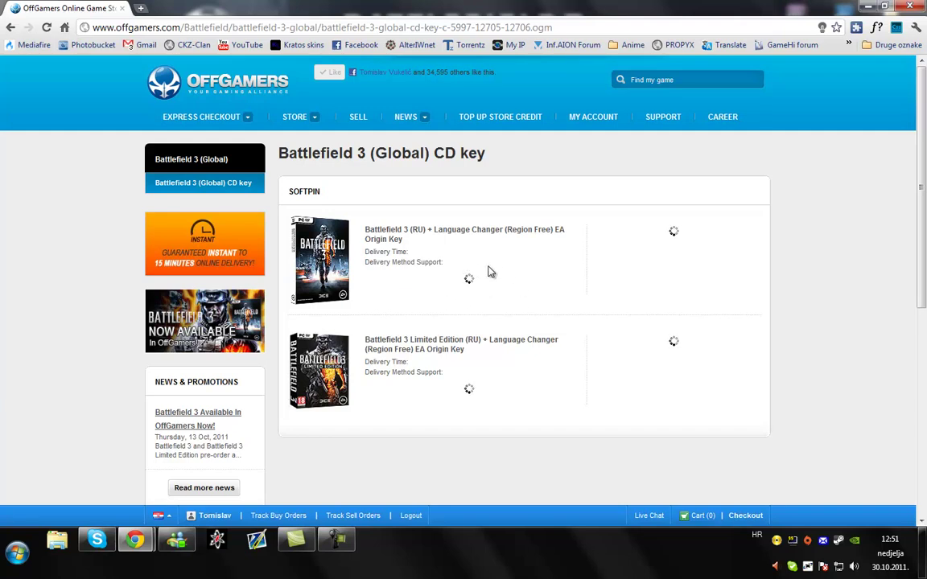
Expand the product details and read the STEP 1 language pack download links.
click(393, 269)
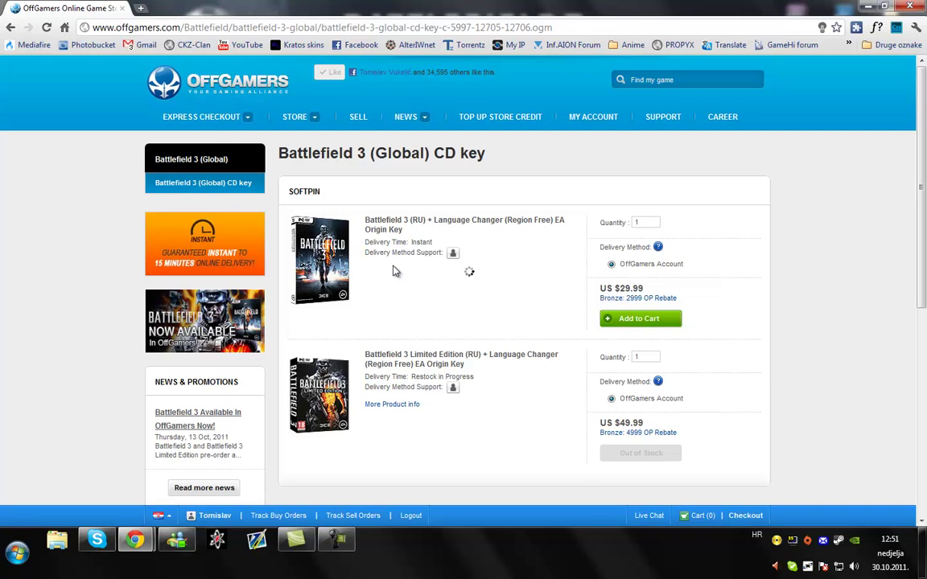
scroll(439, 294, down, 3)
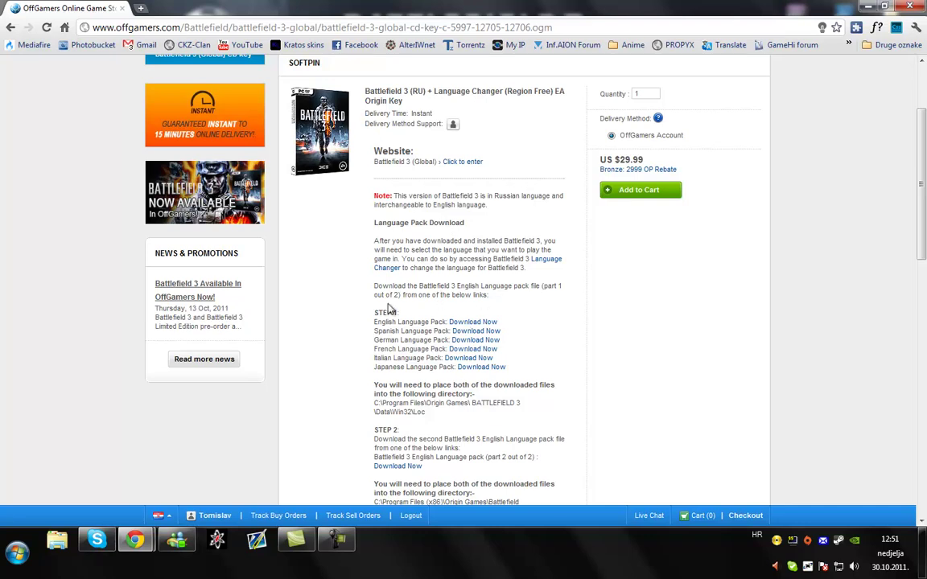
mouse_move(380, 307)
mouse_down()
mouse_move(373, 374)
mouse_move(368, 307)
mouse_up()
click(373, 383)
click(383, 294)
scroll(386, 295, down, 3)
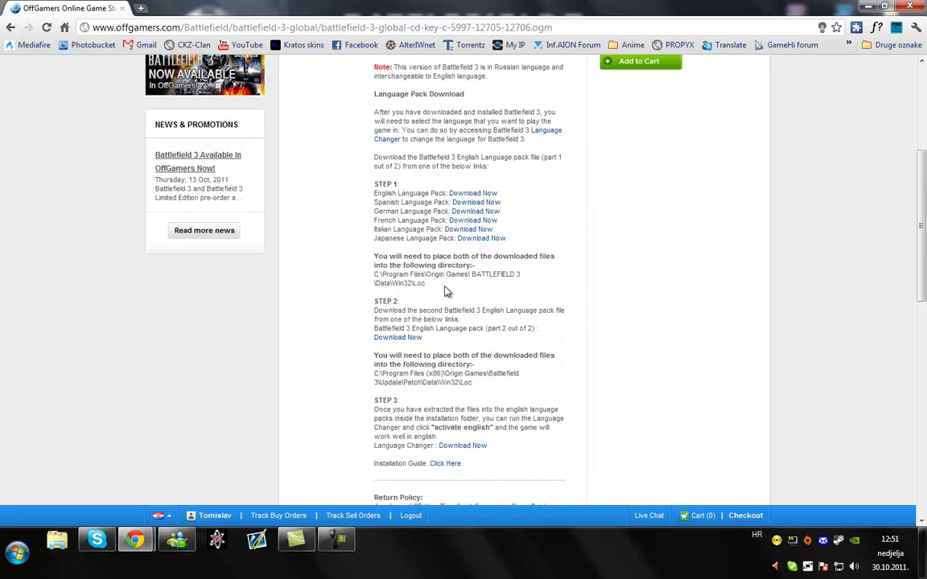
Highlight the Data\Win32\Loc install folder instruction and the STEP 1 download lines.
drag(447, 291, 364, 260)
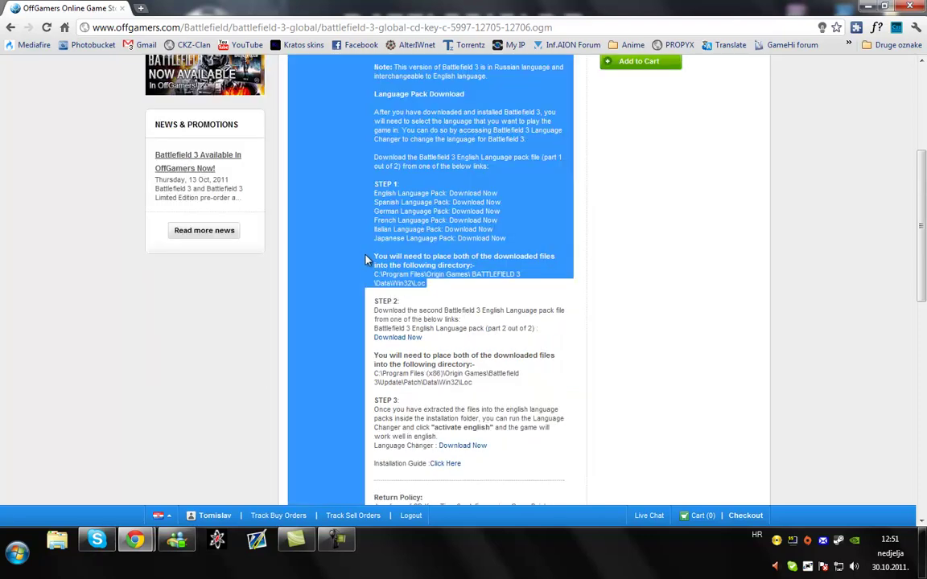
click(416, 276)
drag(426, 283, 372, 256)
click(456, 295)
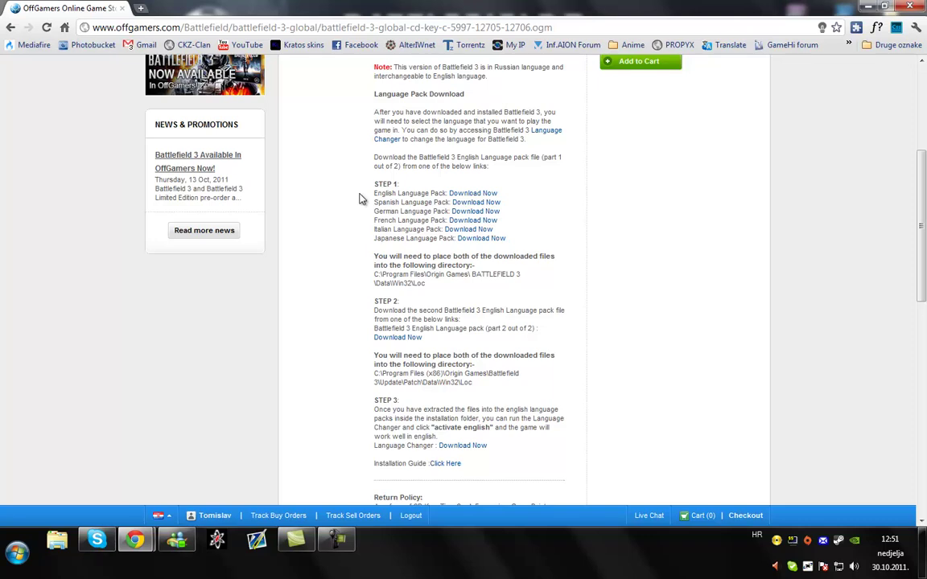
drag(378, 193, 463, 191)
click(499, 194)
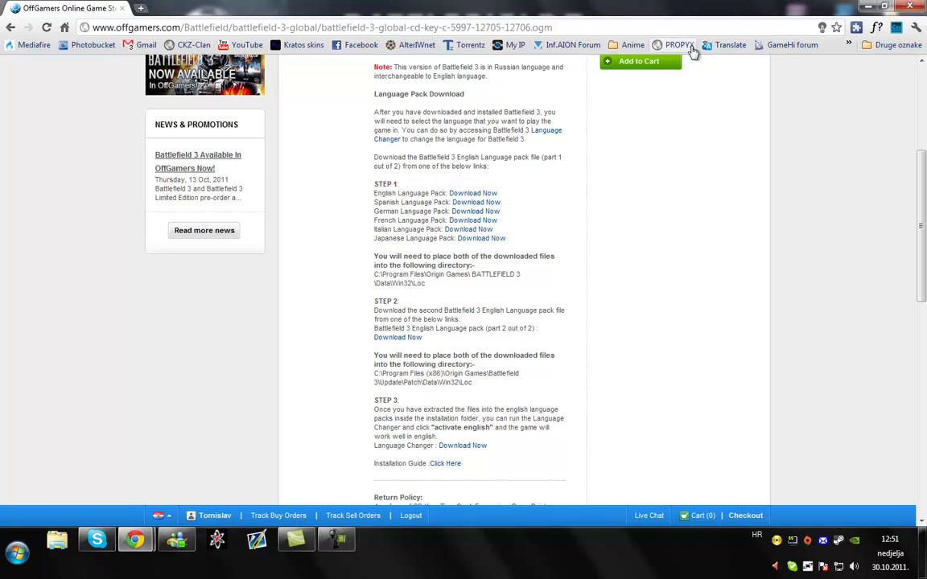
drag(372, 181, 514, 241)
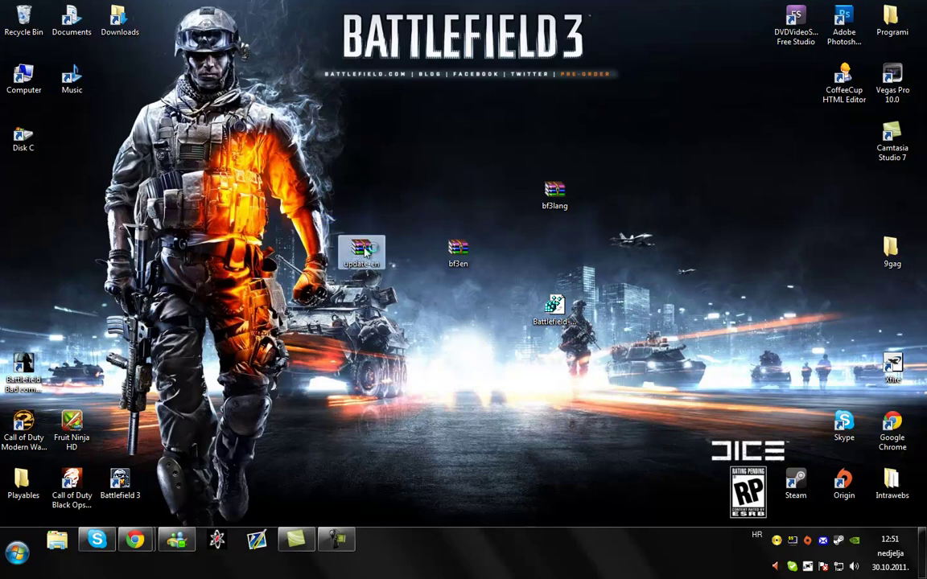
Open update-en.zip in WinRAR, browse its Update folder, and move the window right.
double_click(363, 251)
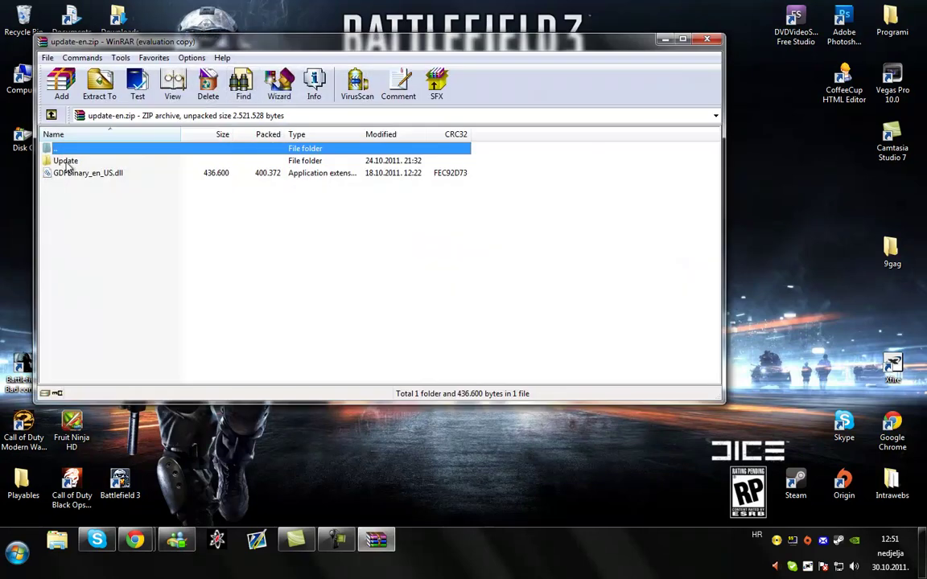
click(56, 174)
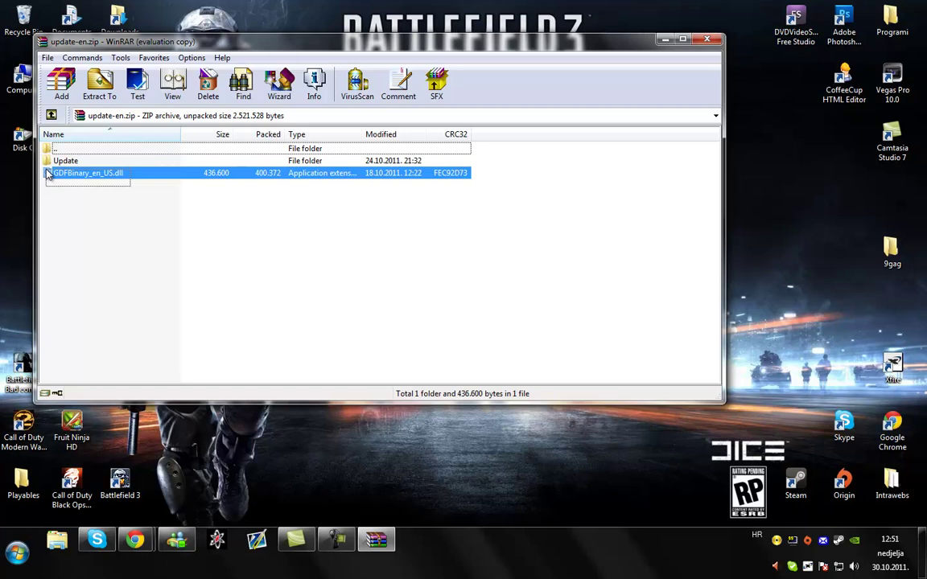
click(81, 186)
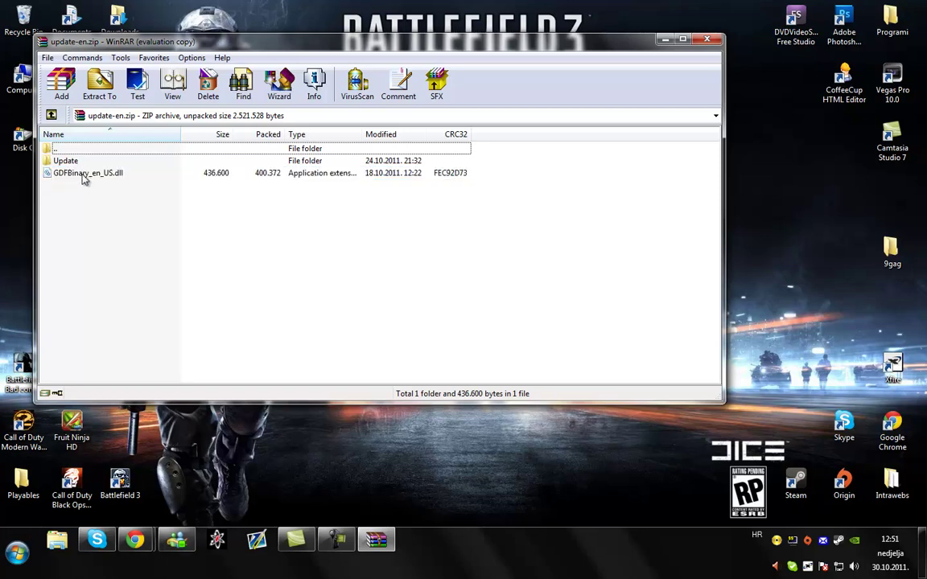
double_click(86, 164)
click(86, 164)
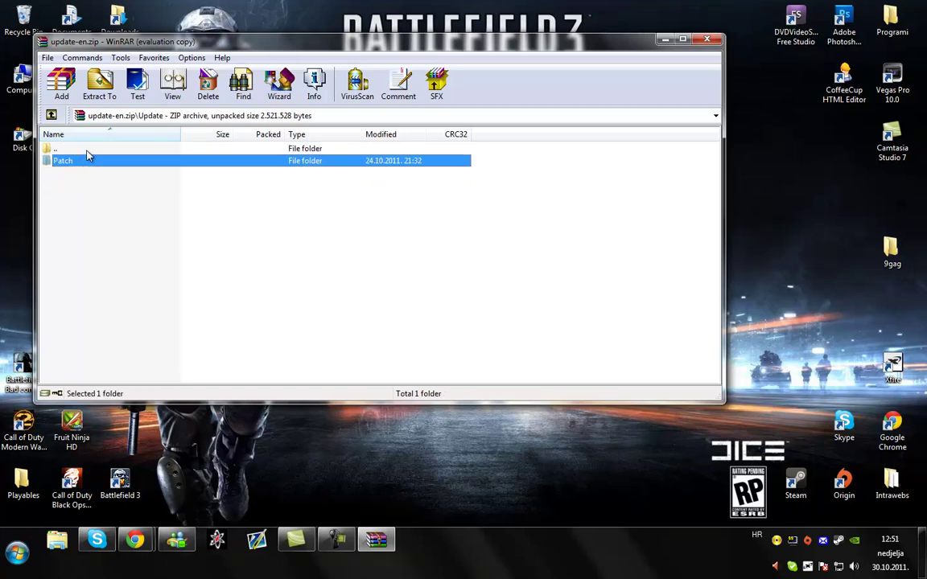
double_click(87, 150)
drag(215, 43, 517, 51)
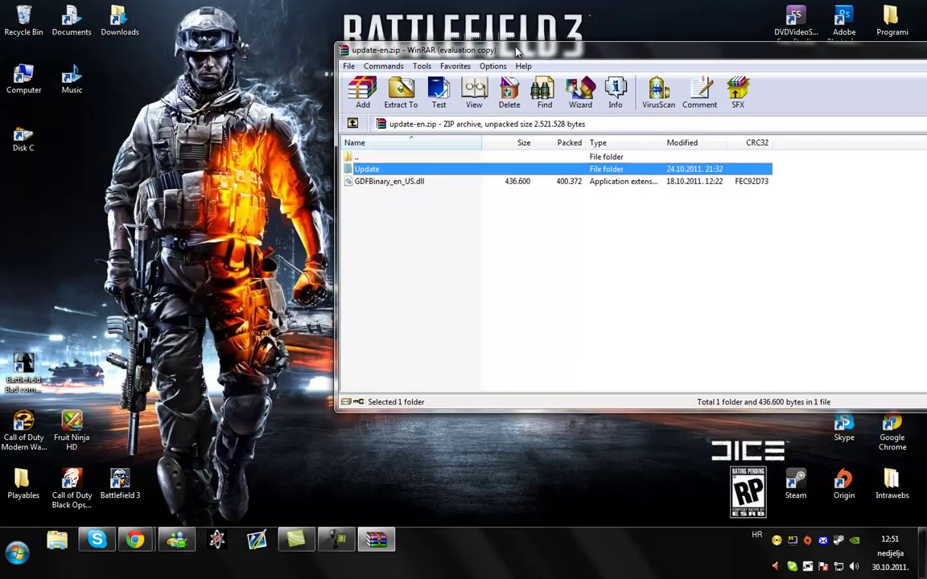
drag(421, 48, 417, 43)
click(24, 78)
Navigate Explorer to C:\Program Files\Origin Games\Battlefield 3.
double_click(24, 78)
double_click(193, 223)
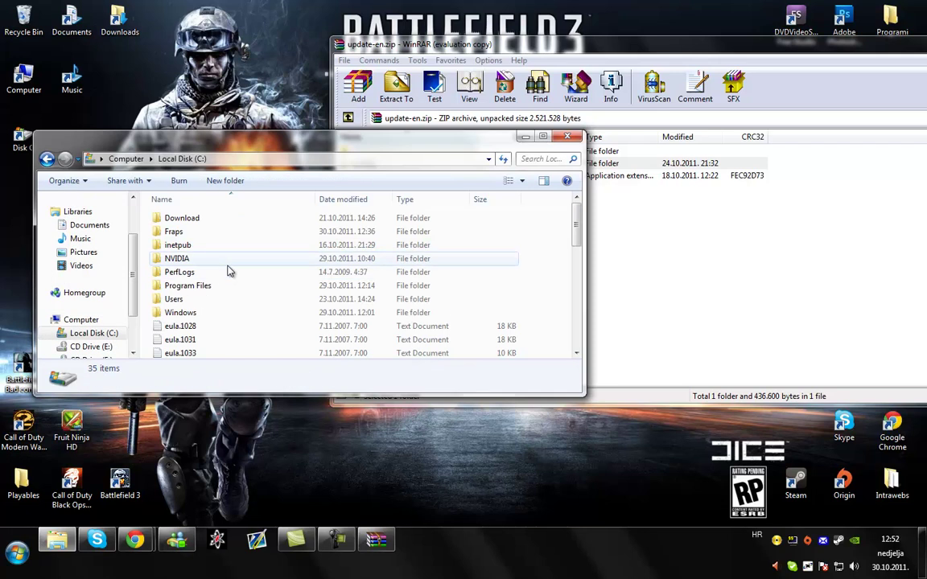
double_click(226, 286)
scroll(217, 286, down, 5)
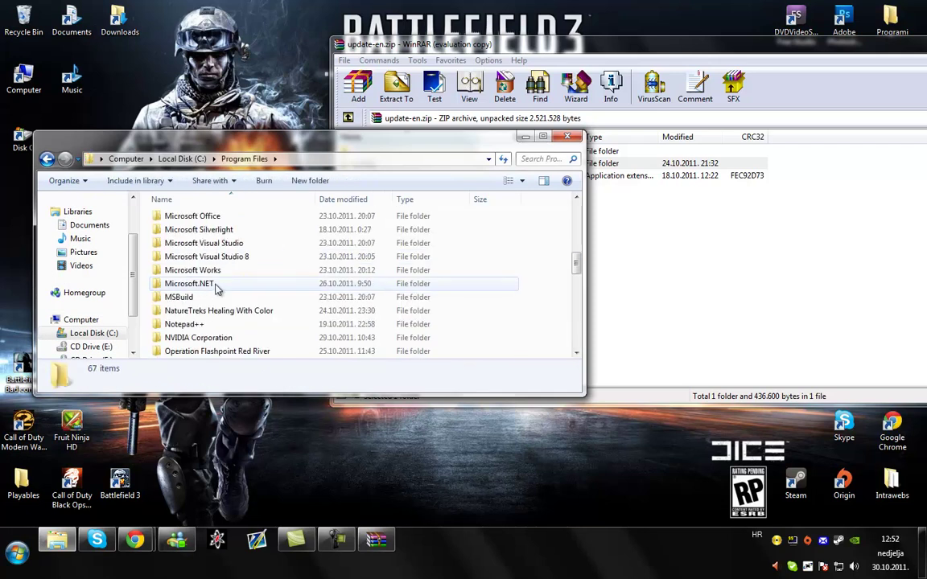
double_click(223, 393)
scroll(260, 379, down, 3)
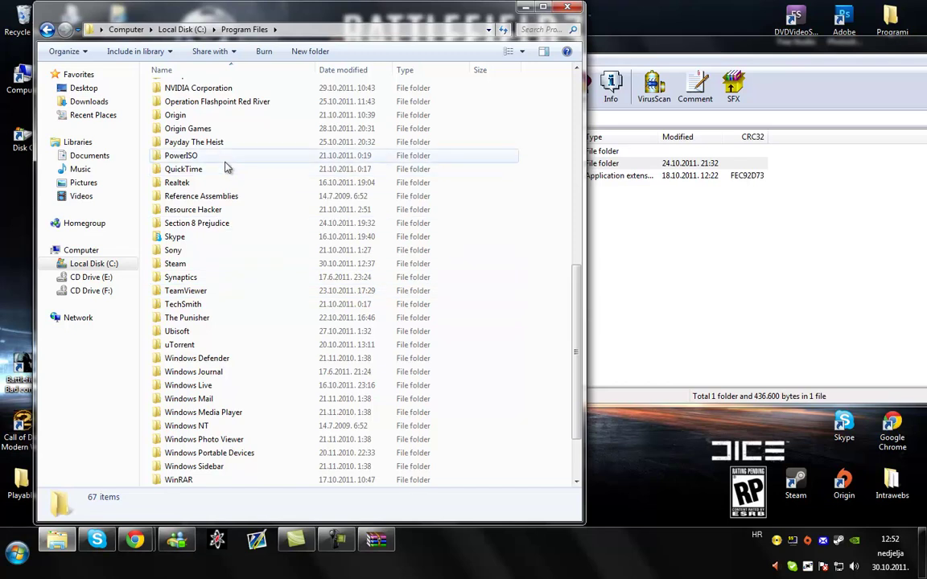
double_click(233, 131)
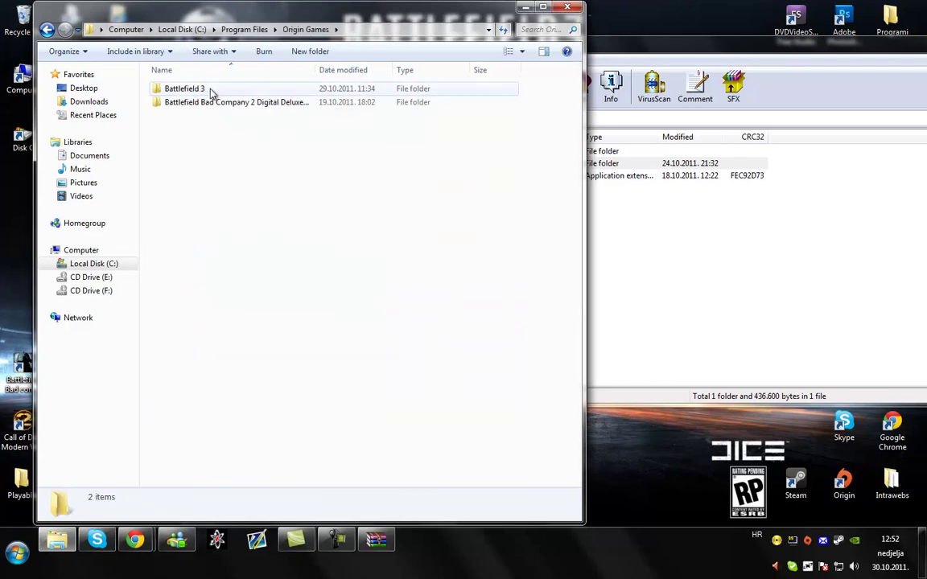
double_click(209, 91)
Move update-en.zip's Update folder and GDFBinary_en_US.dll into Battlefield 3, replacing existing files.
click(617, 230)
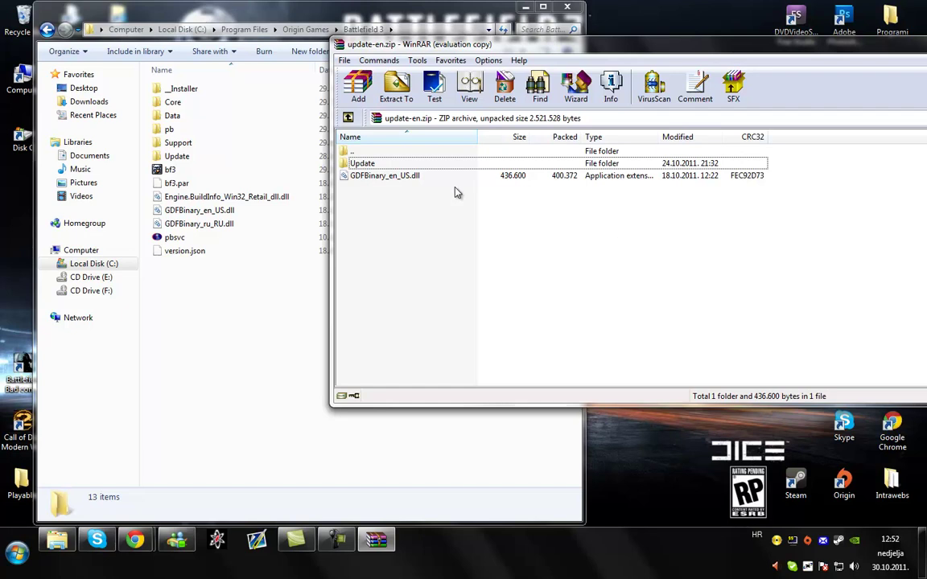
key(ctrl+a)
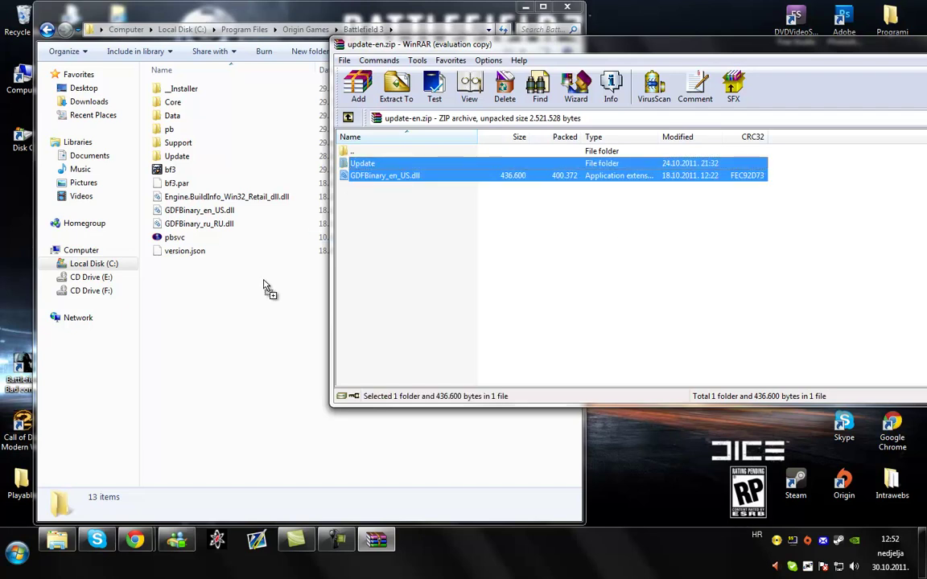
drag(372, 169, 202, 281)
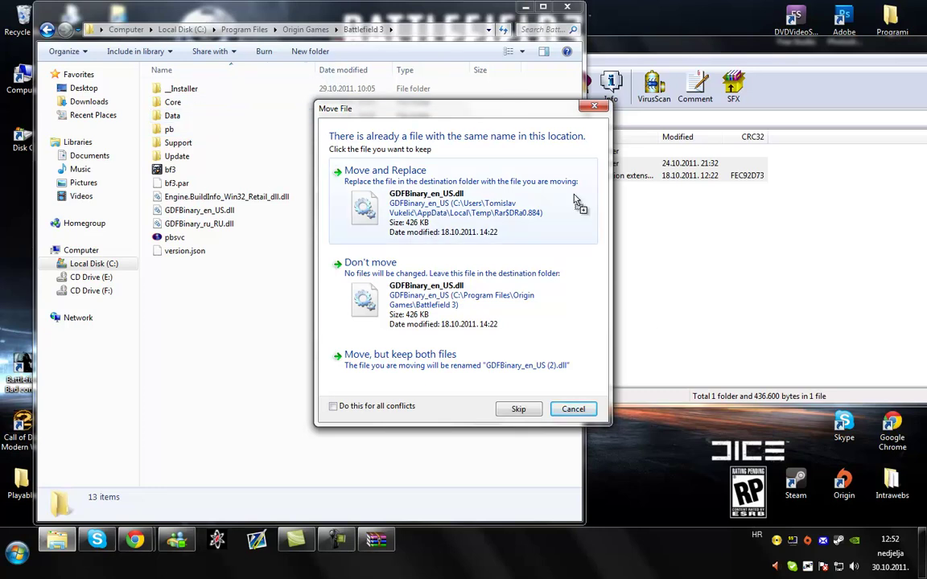
click(435, 216)
click(441, 386)
click(443, 387)
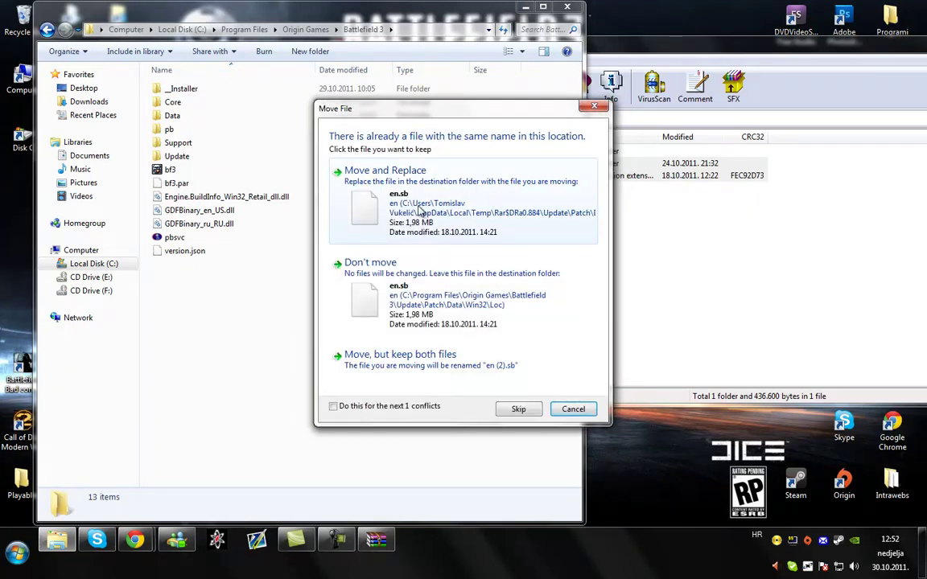
click(420, 211)
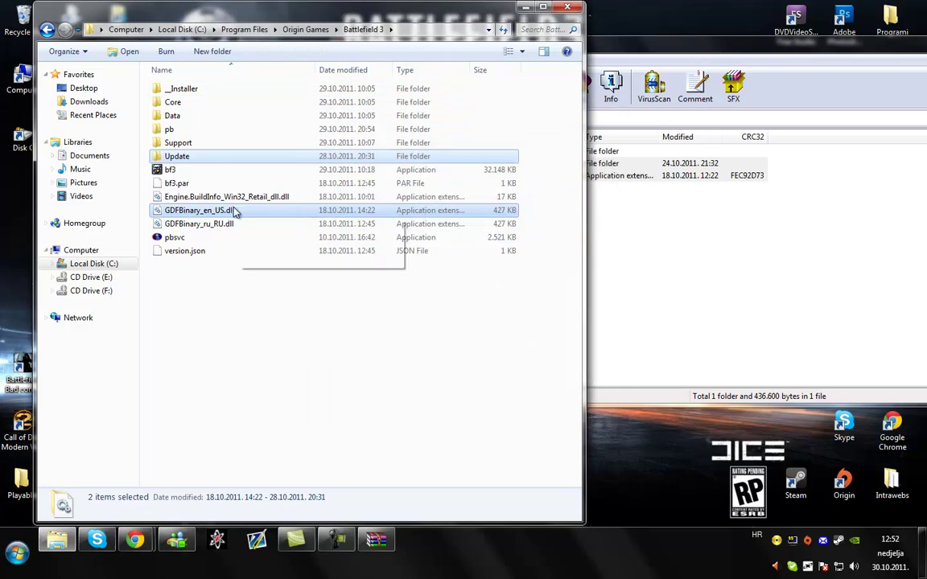
drag(802, 54, 633, 73)
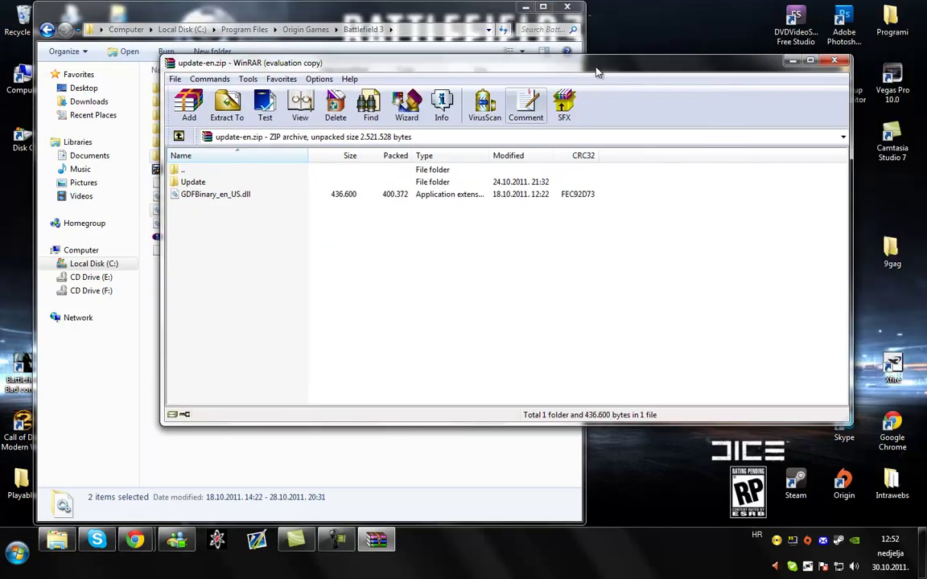
click(829, 60)
mouse_move(135, 540)
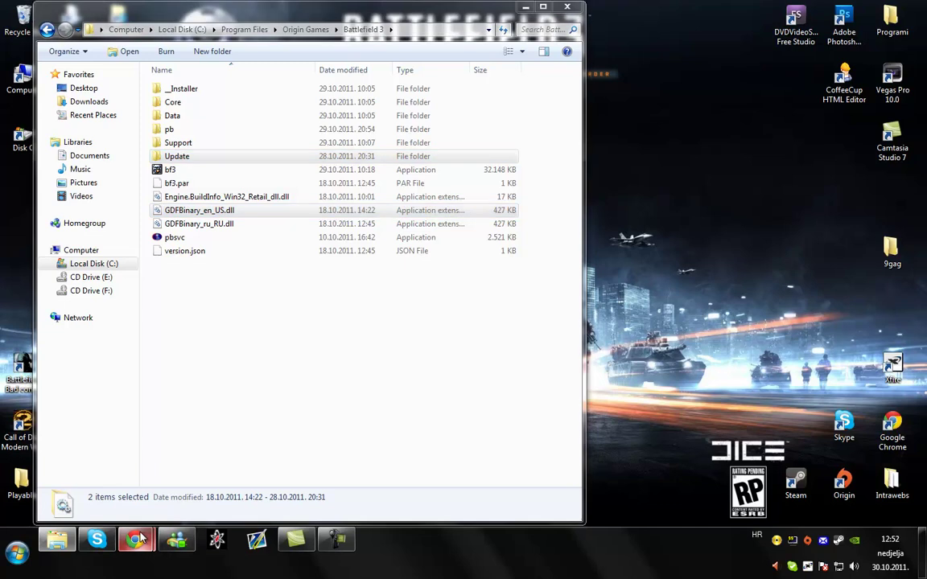
click(194, 459)
scroll(269, 254, down, 1)
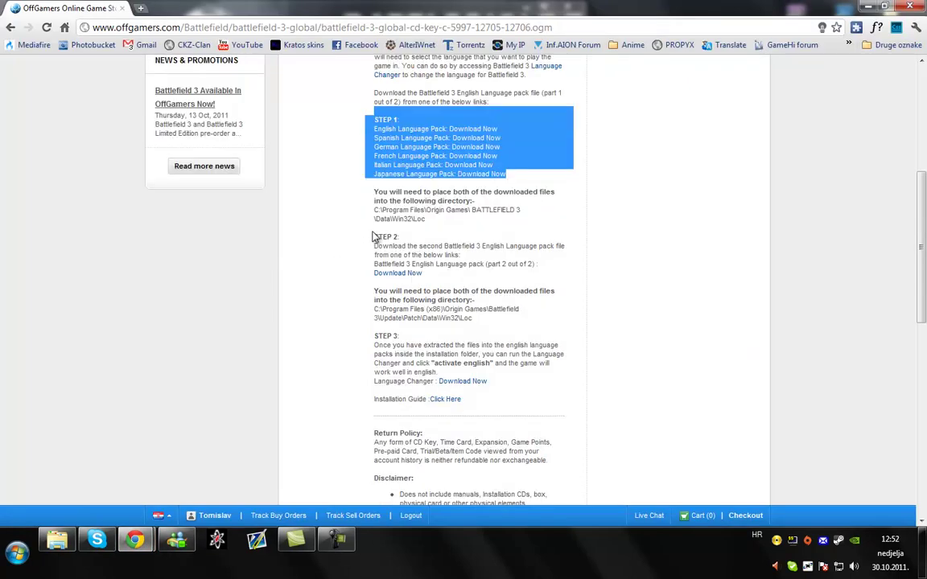
mouse_move(432, 232)
mouse_down()
mouse_move(416, 241)
mouse_move(557, 246)
mouse_up()
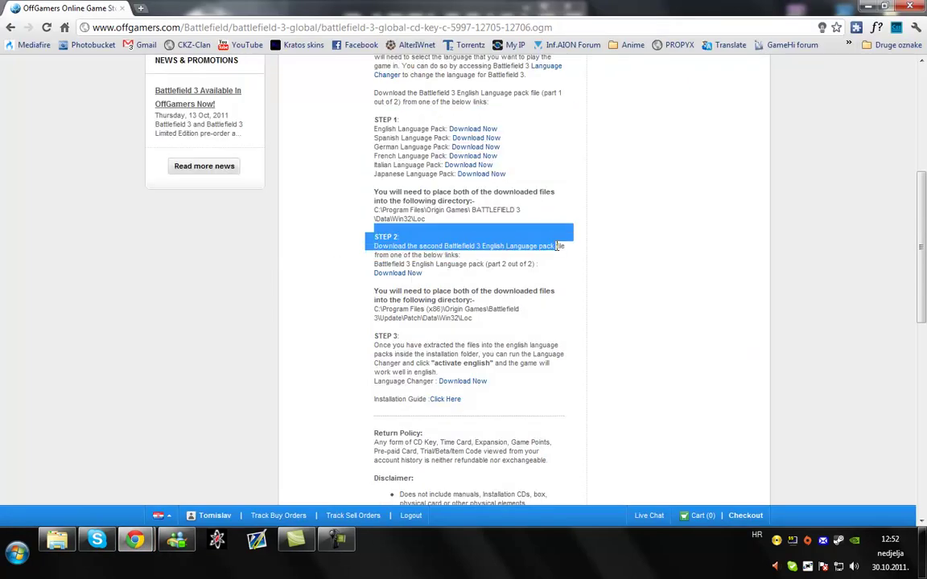
drag(544, 250, 451, 256)
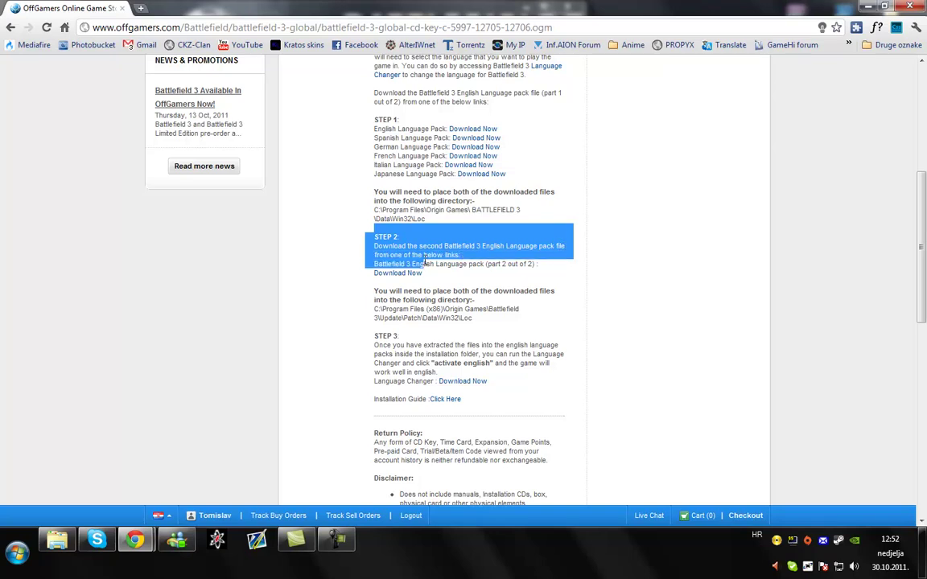
drag(374, 264, 528, 269)
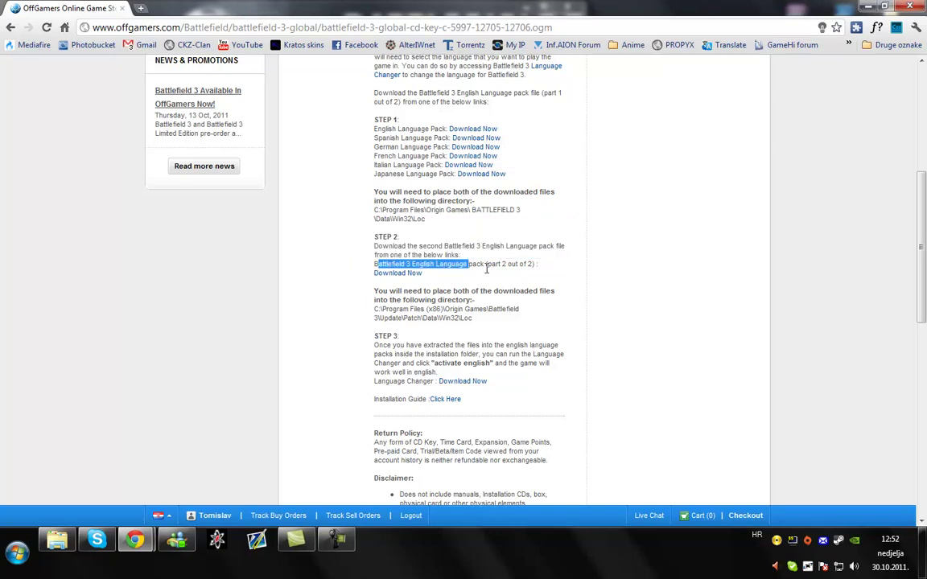
click(528, 274)
drag(374, 265, 525, 274)
click(525, 281)
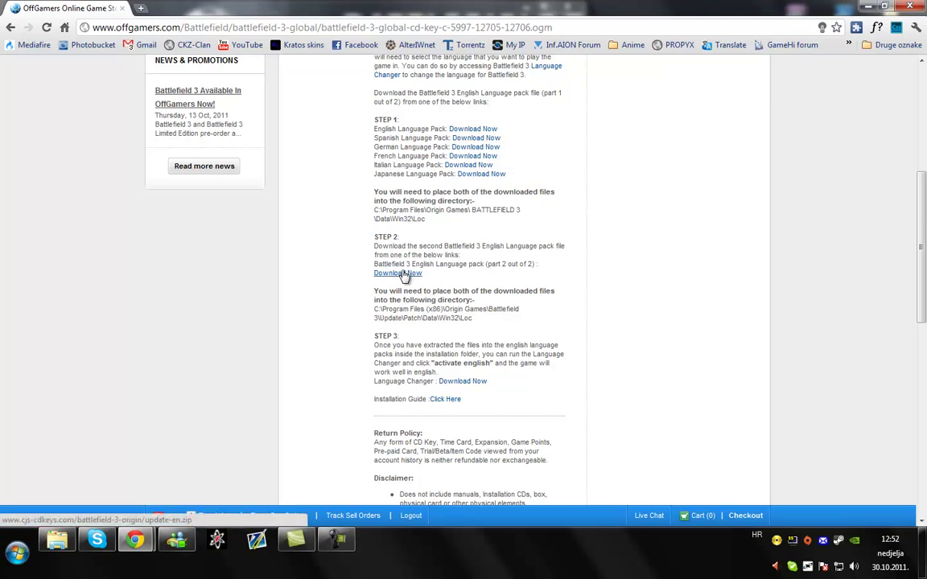
click(875, 7)
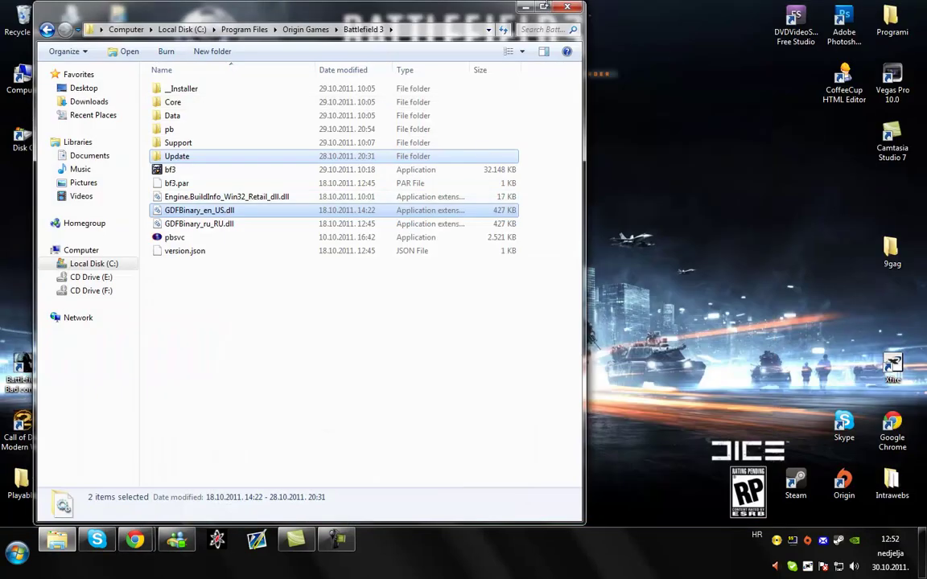
Snap Explorer to the left half and open bf3en.rar in WinRAR on the right.
drag(486, 8, 4, 10)
double_click(467, 243)
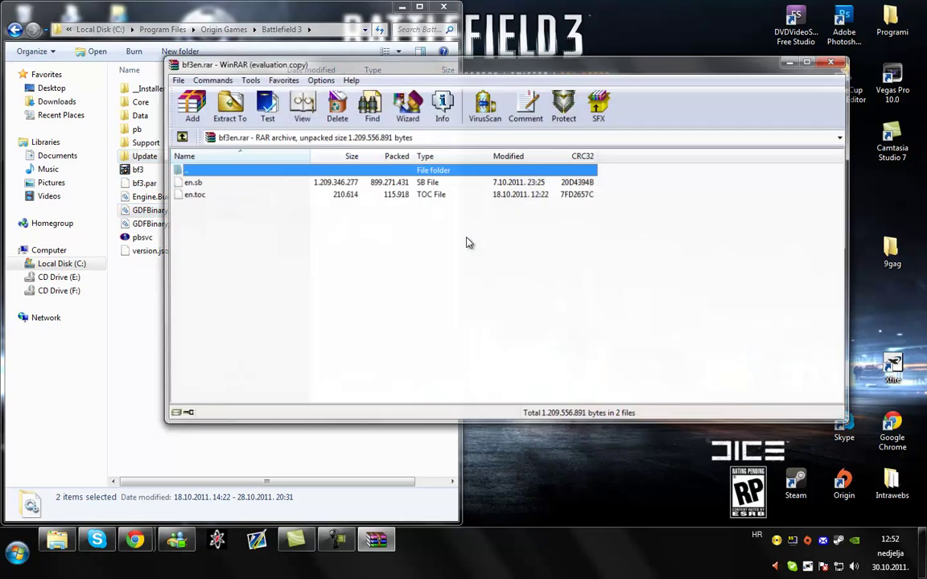
key(super+Right)
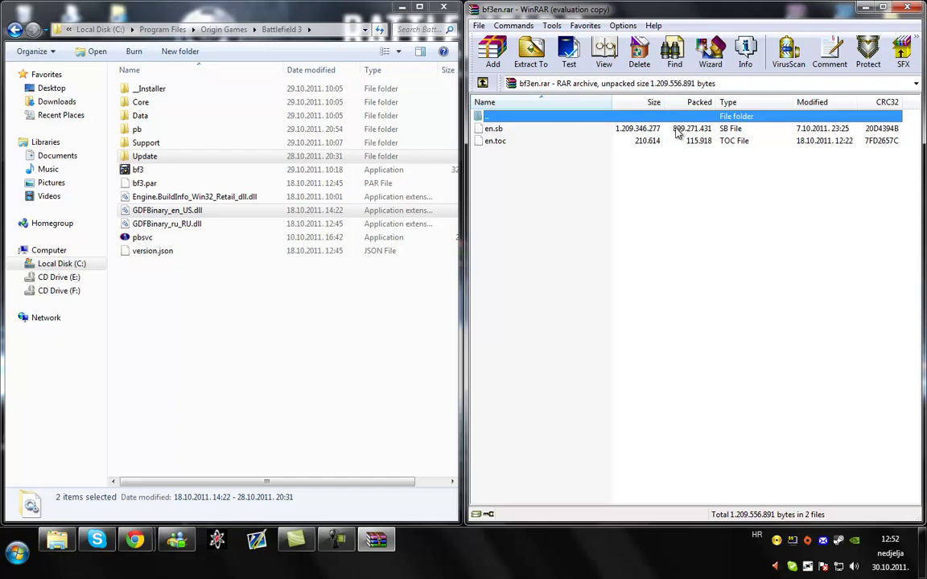
Browse Explorer into Data\Win32\Loc and widen it to show file sizes.
double_click(163, 114)
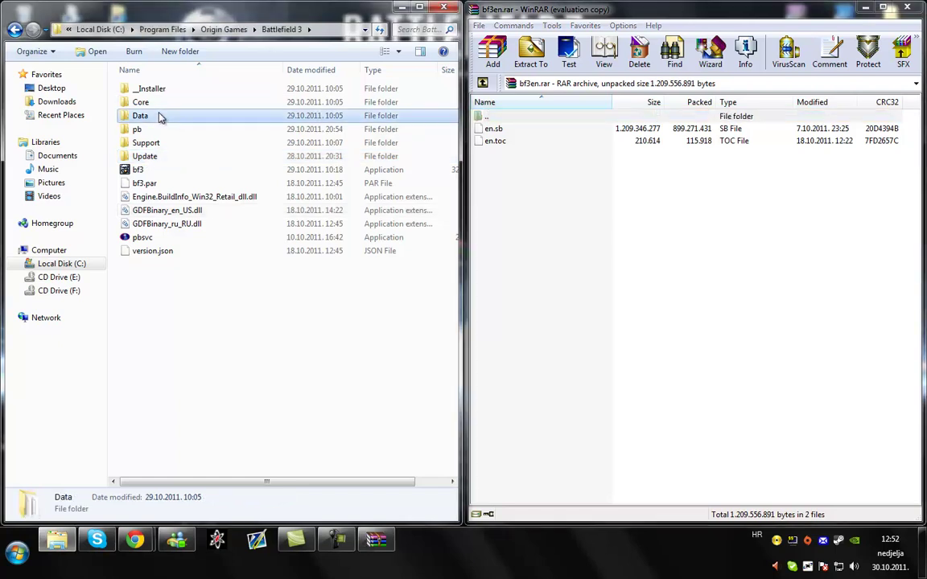
double_click(168, 90)
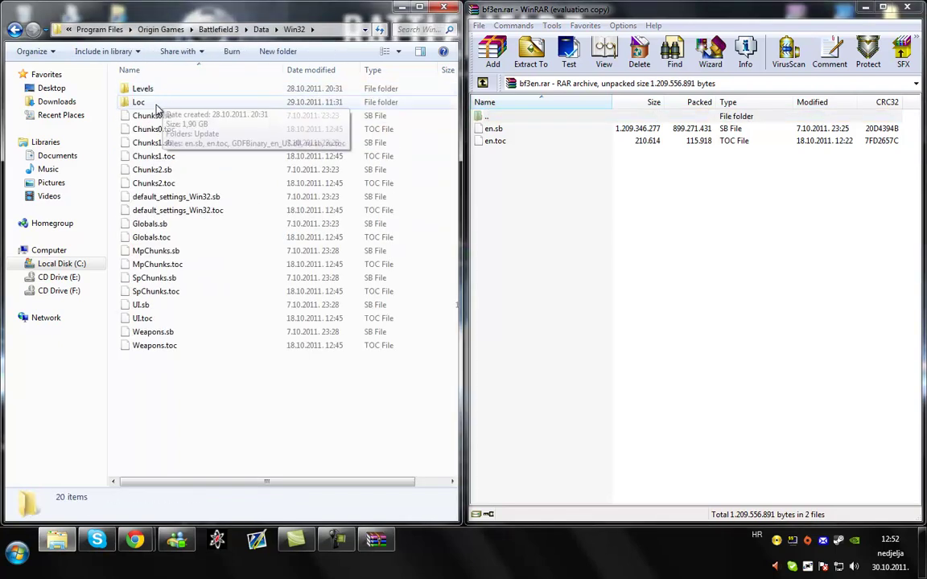
double_click(161, 103)
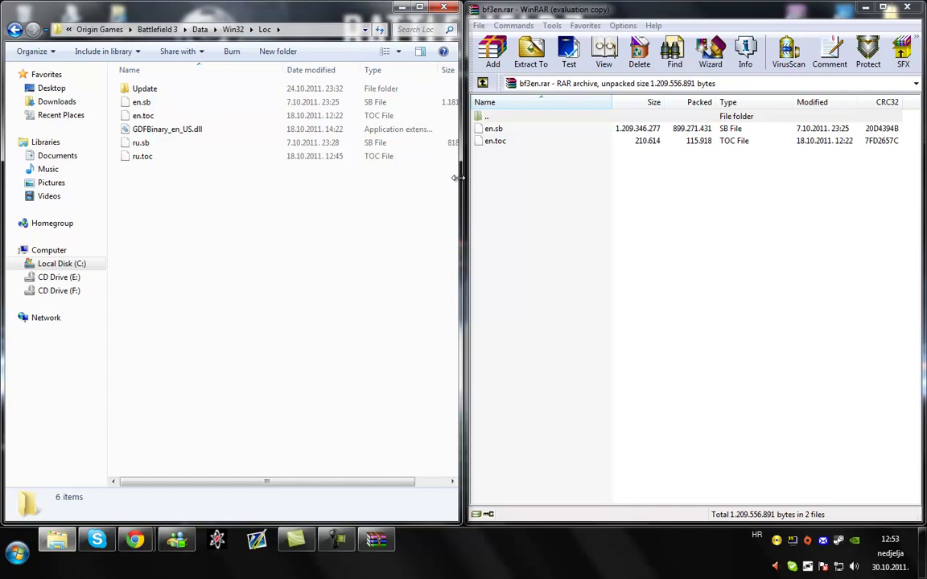
drag(459, 179, 524, 178)
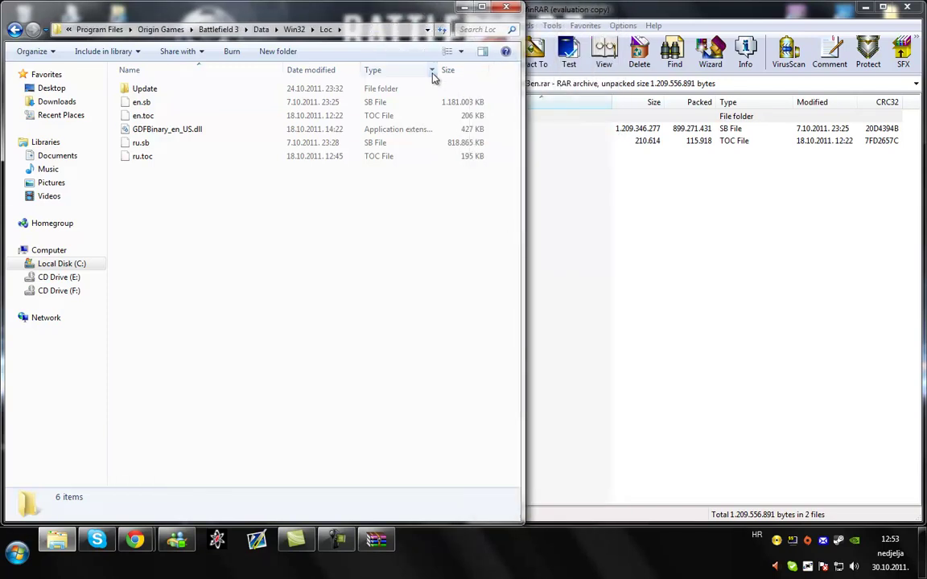
click(606, 141)
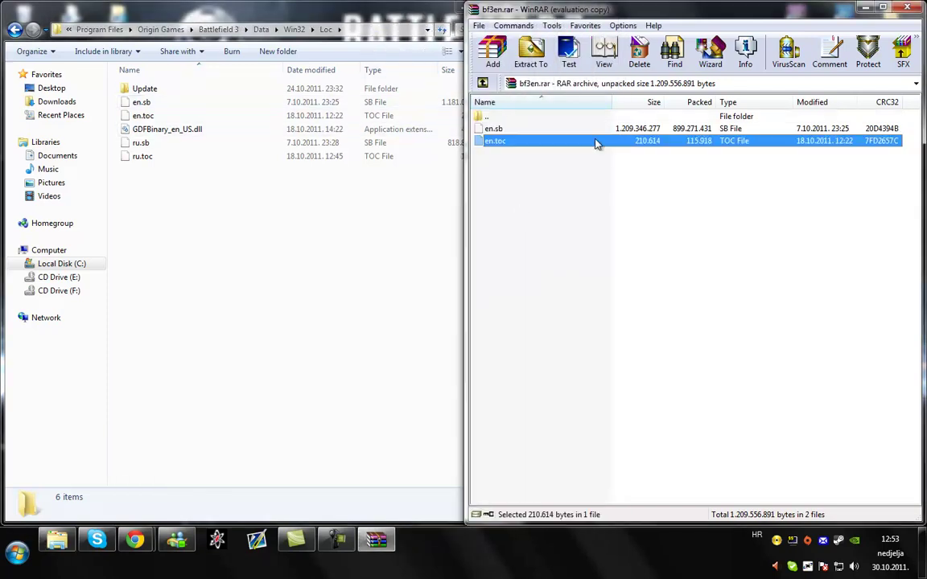
Drag en.sb and en.toc from bf3en.rar into Loc, choosing to replace en.sb.
mouse_move(519, 211)
mouse_down()
mouse_move(495, 120)
mouse_move(227, 200)
mouse_up()
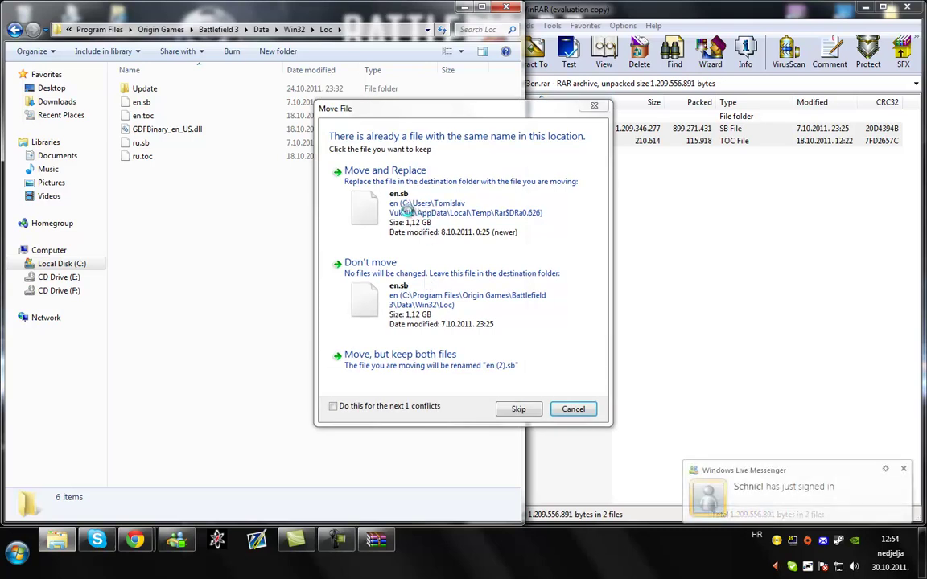
click(375, 193)
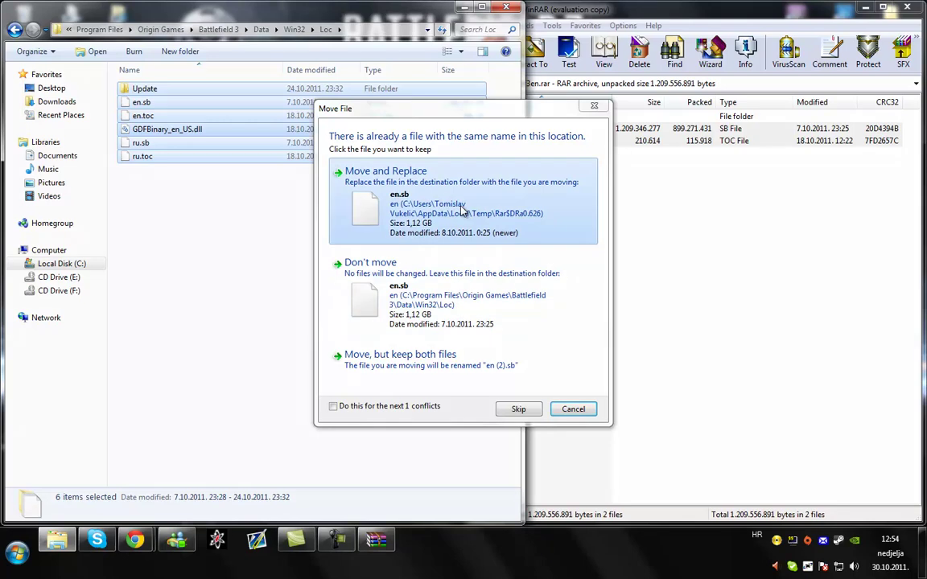
Confirm replacing en.sb, then look inside the Update folder in Loc.
click(397, 211)
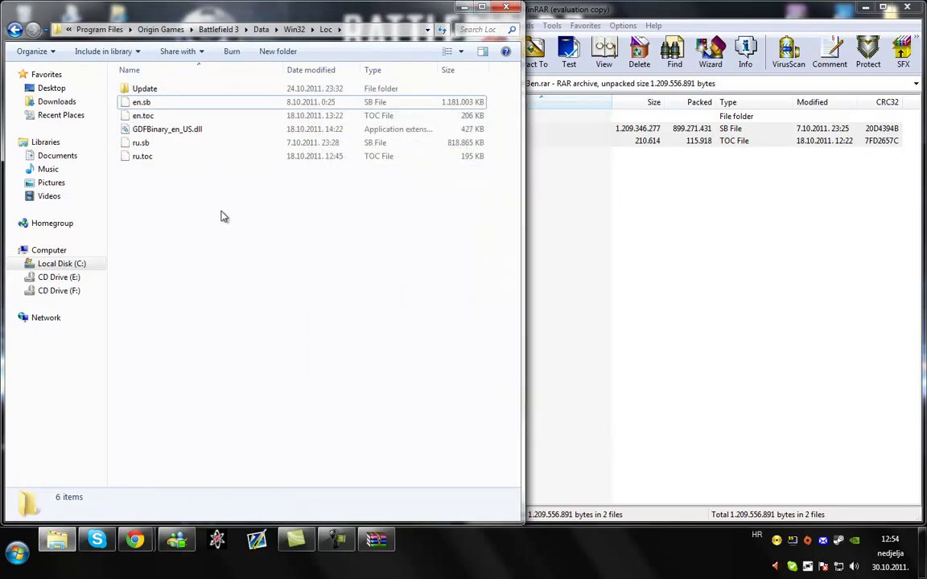
click(269, 205)
double_click(169, 88)
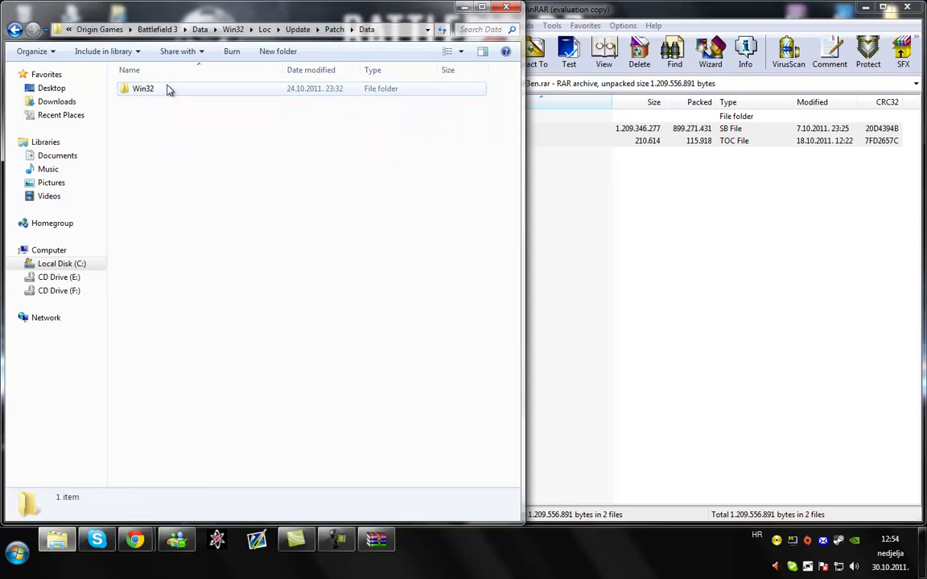
double_click(169, 88)
key(BackSpace)
key(BackSpace)
key(BackSpace)
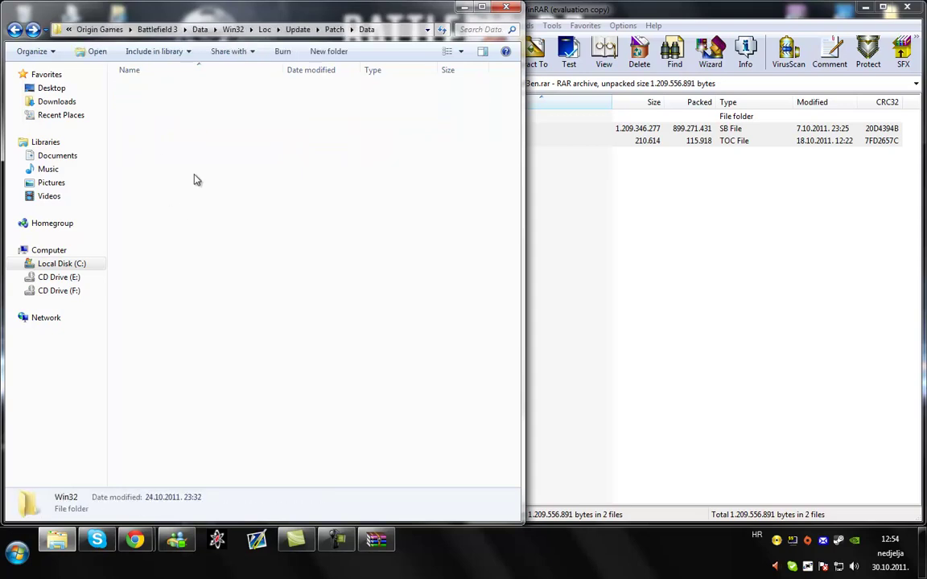
key(BackSpace)
key(BackSpace)
Delete the Update folder and GDFBinary_en_US.dll from Loc and close WinRAR.
key(Delete)
key(Return)
click(201, 117)
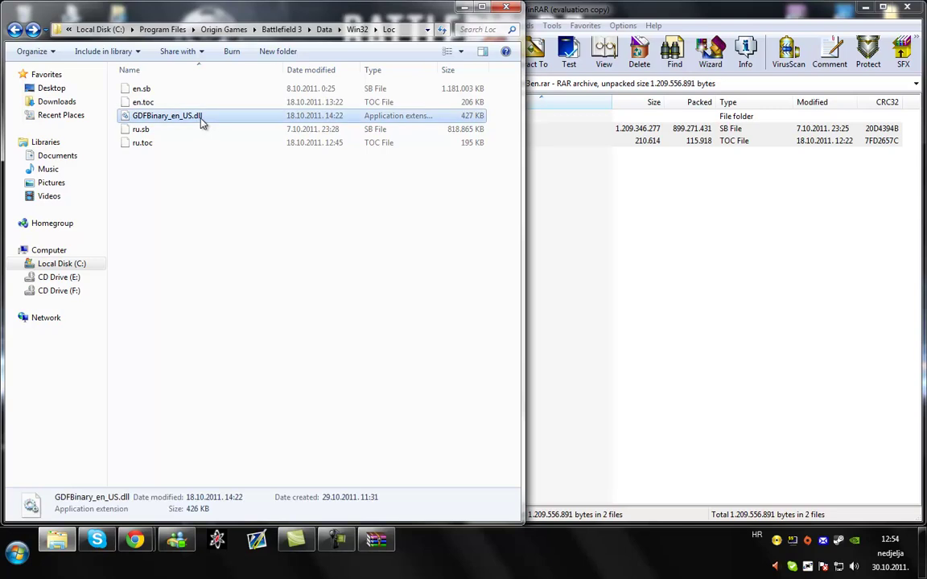
key(Delete)
key(Return)
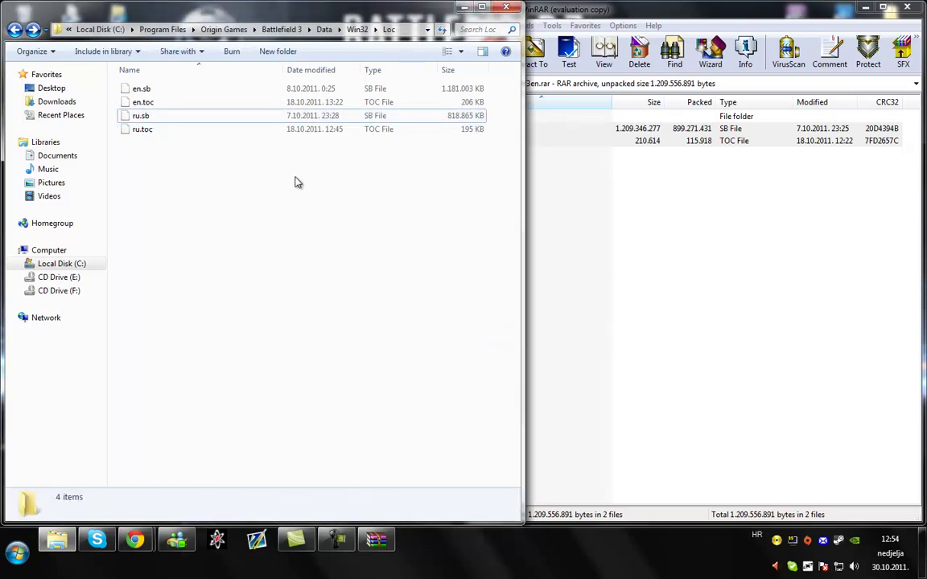
drag(331, 196, 620, 207)
click(620, 207)
double_click(514, 116)
click(910, 8)
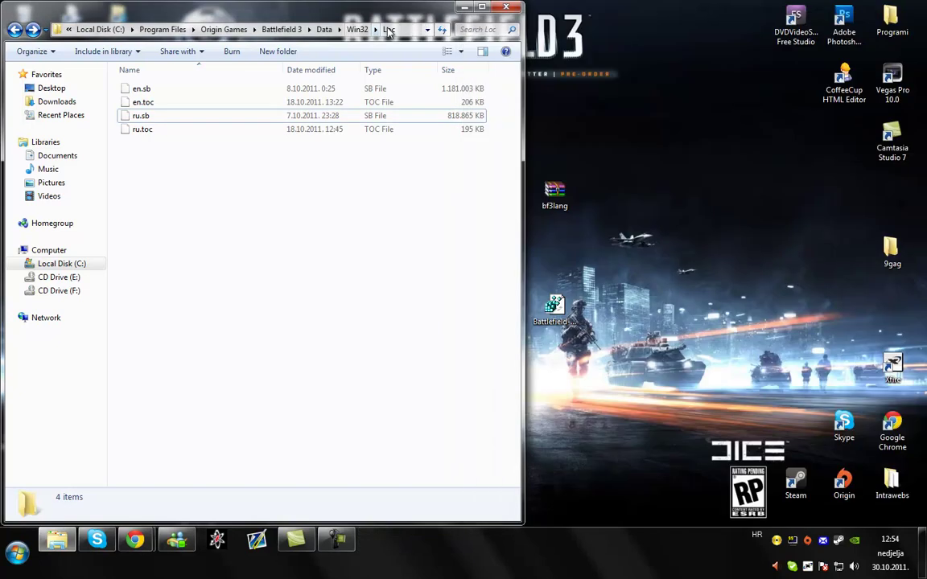
Close the Loc window and open the Battlefield registry file in Notepad.
click(463, 8)
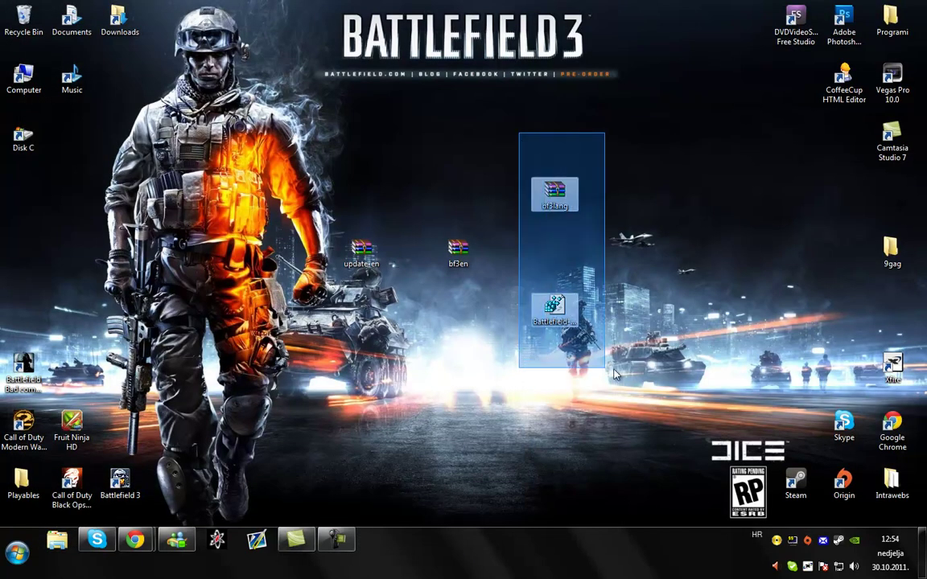
drag(611, 369, 501, 100)
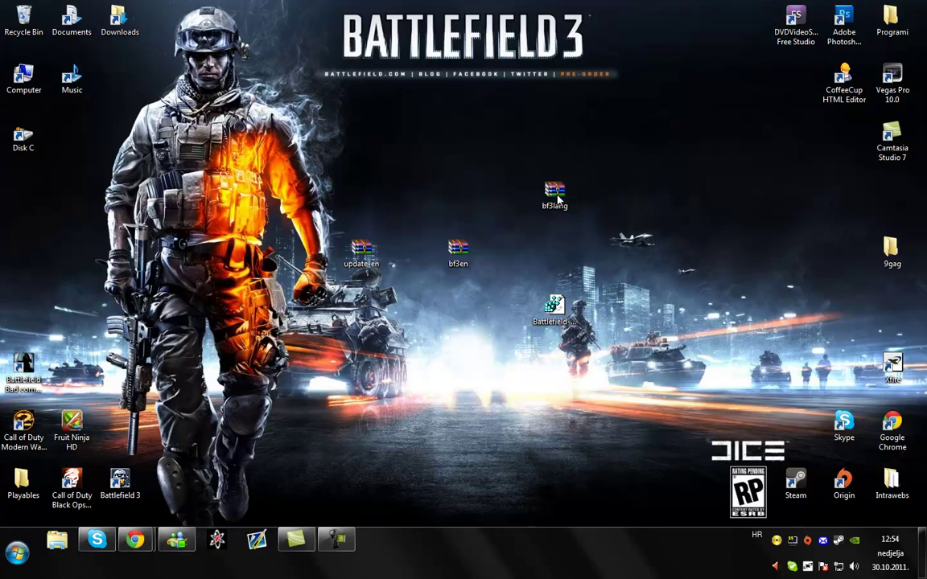
click(556, 314)
right_click(554, 315)
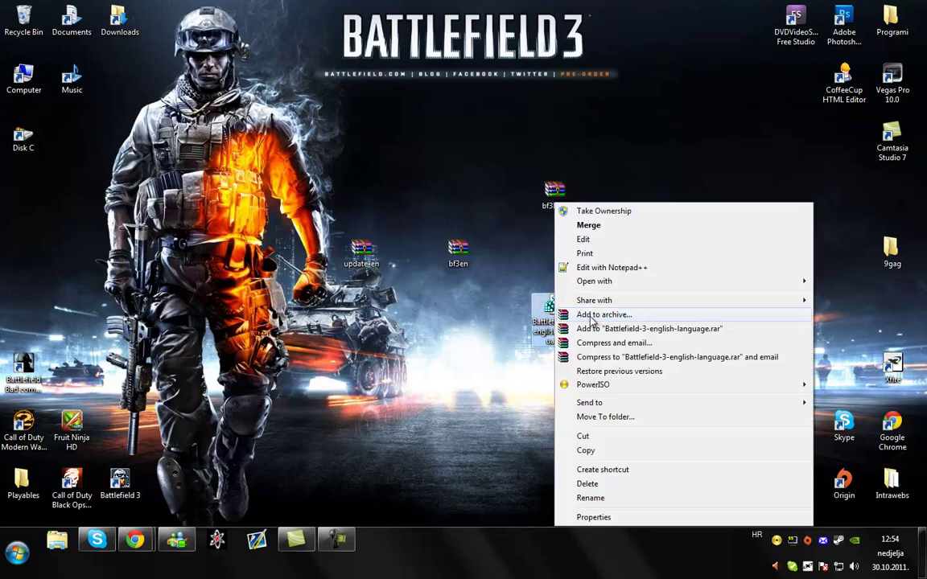
click(584, 239)
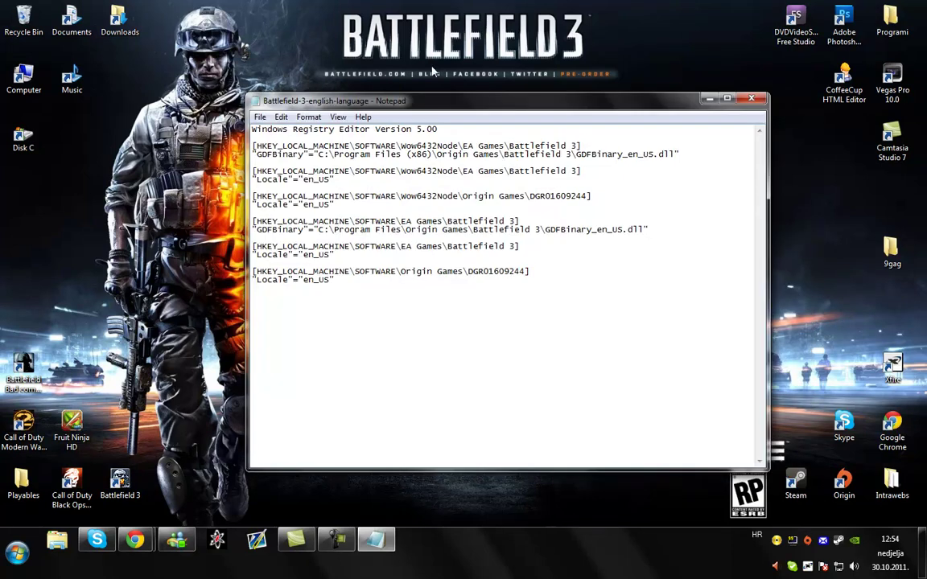
Review the Wow6432Node Battlefield 3 key, GDFBinary_en_US.dll and en_US locale values.
drag(420, 107, 303, 47)
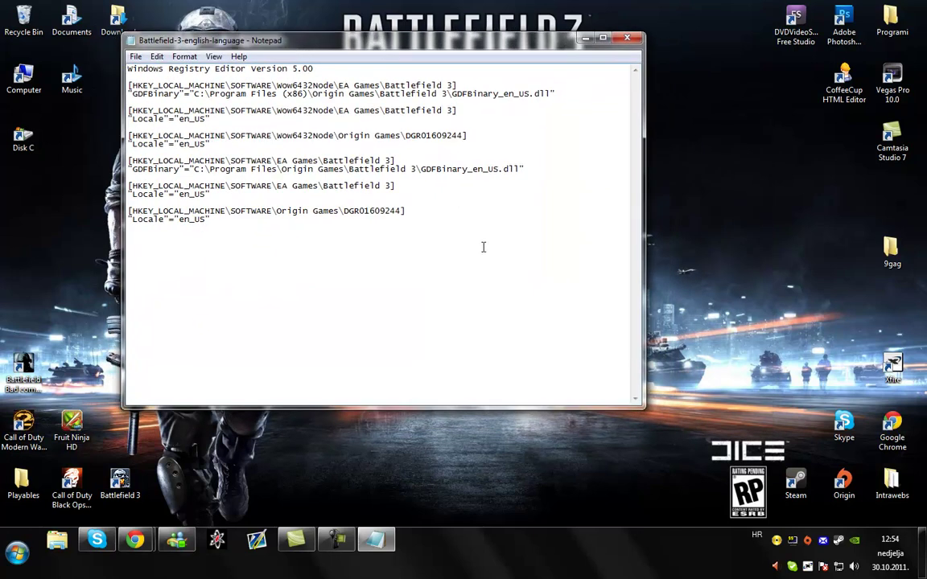
key(ctrl+a)
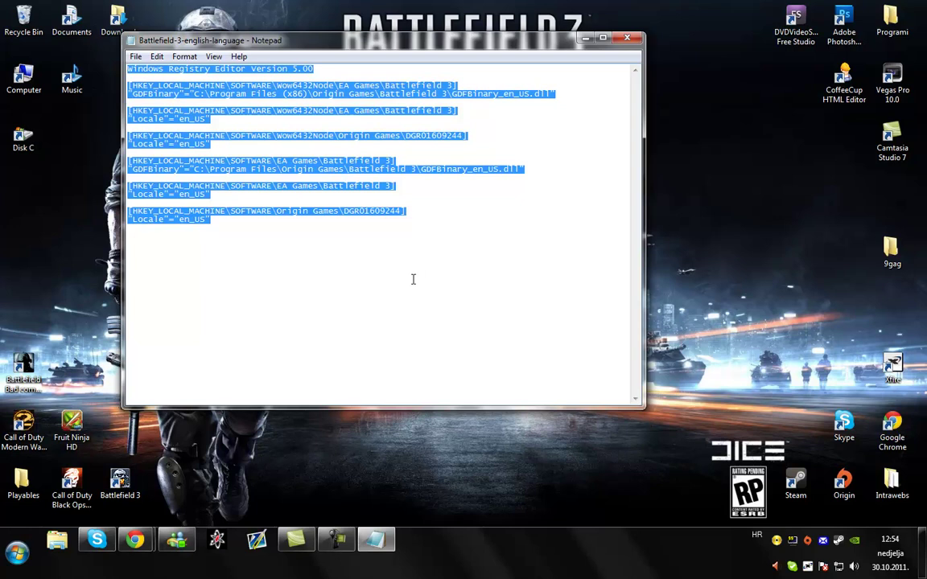
click(309, 256)
drag(129, 85, 508, 88)
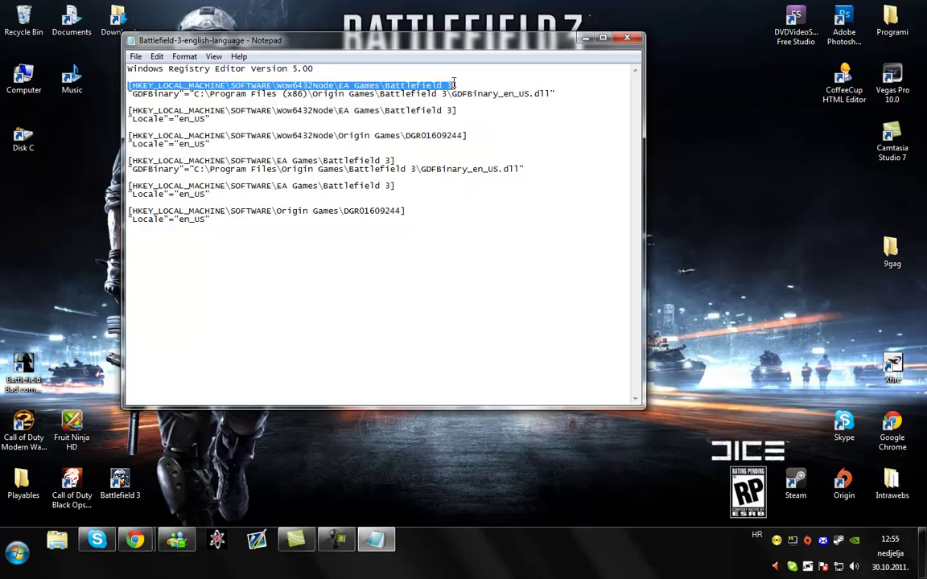
drag(563, 94, 450, 94)
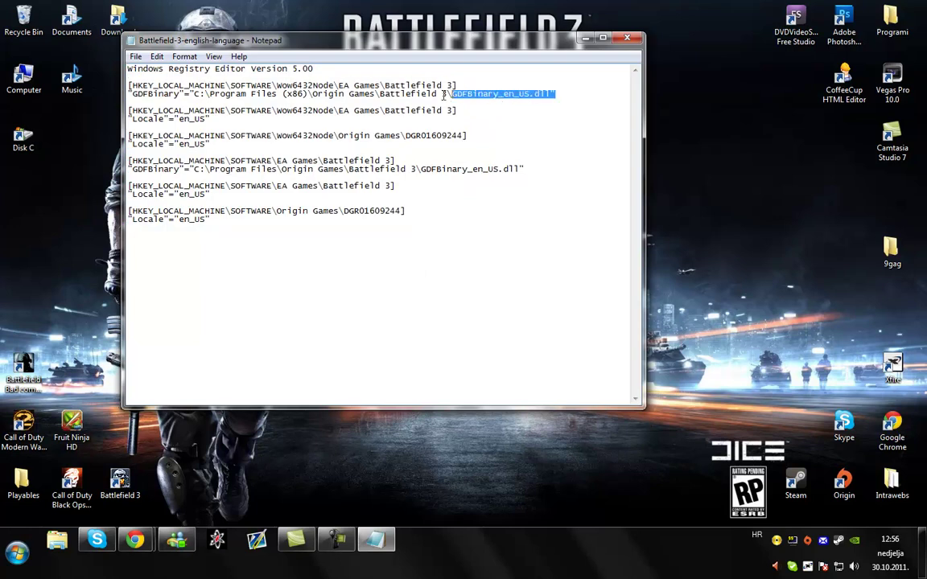
click(196, 121)
double_click(193, 118)
double_click(193, 144)
click(229, 147)
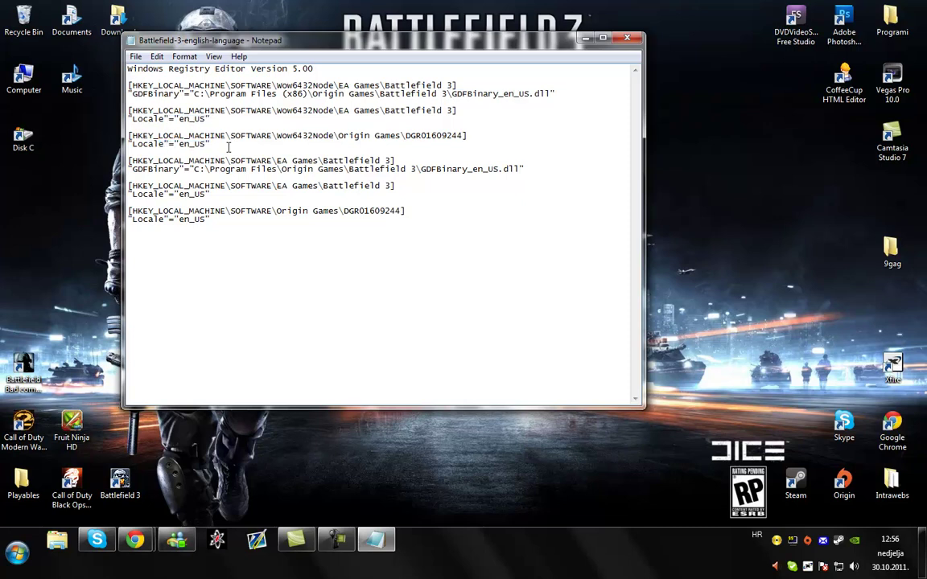
Merge the Battlefield-3-english-language .reg file into the registry and confirm.
click(585, 39)
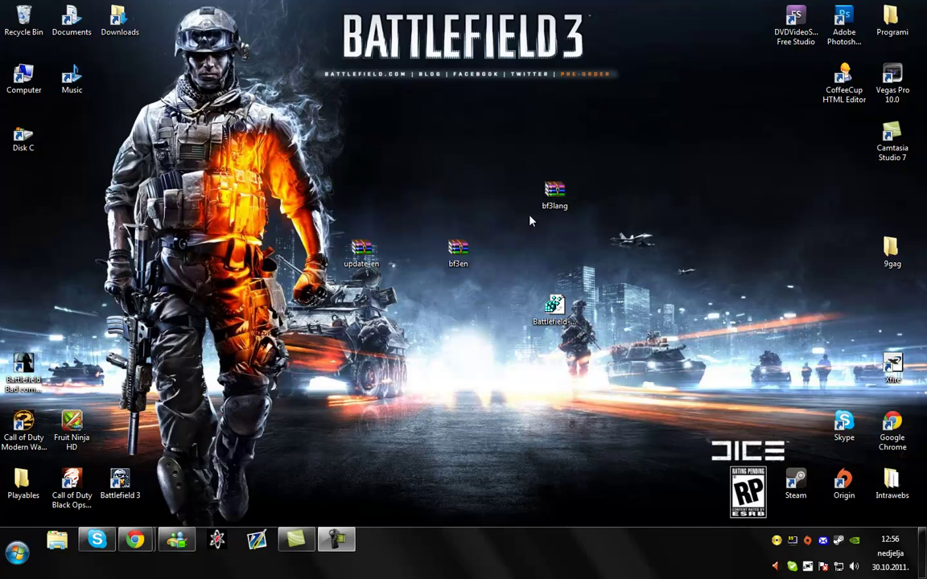
double_click(553, 314)
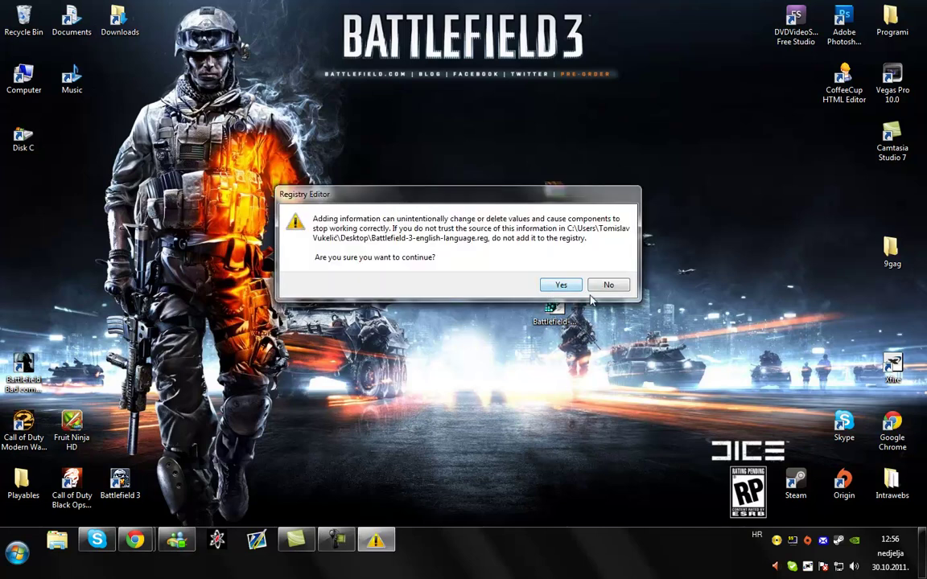
click(548, 286)
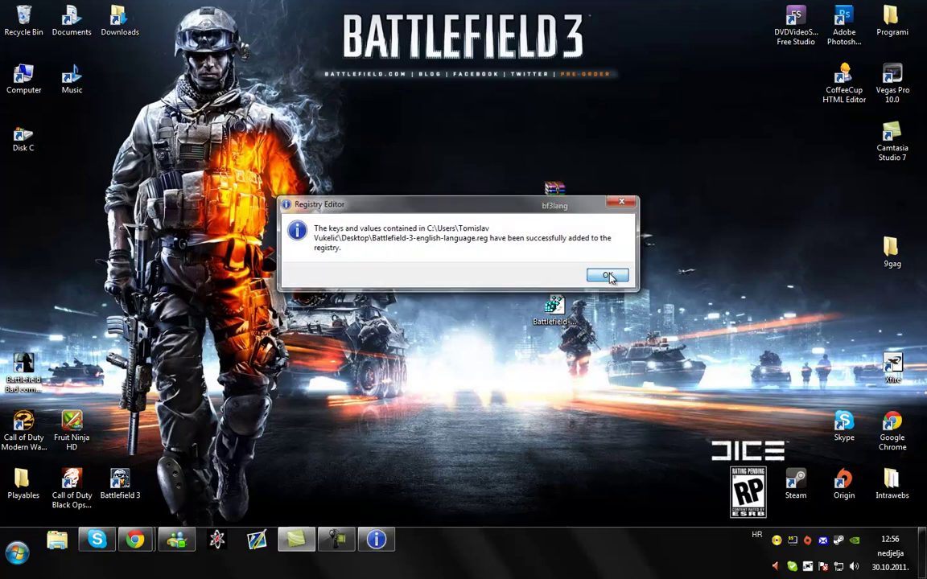
click(609, 275)
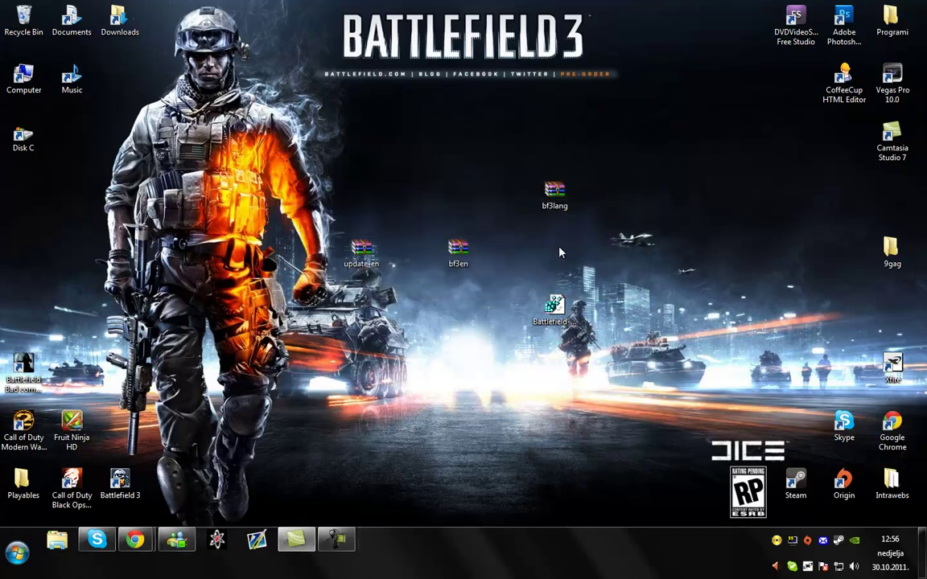
double_click(561, 200)
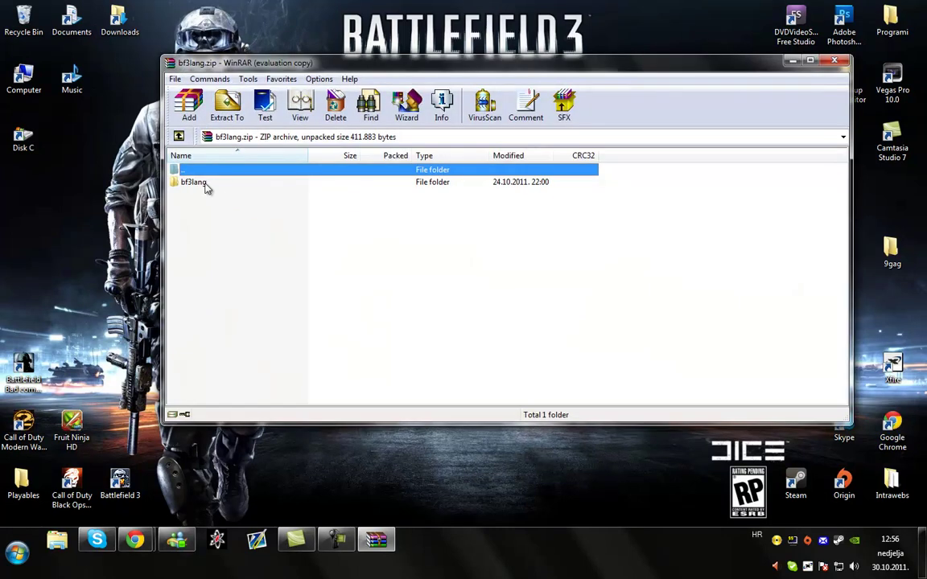
double_click(197, 182)
click(209, 186)
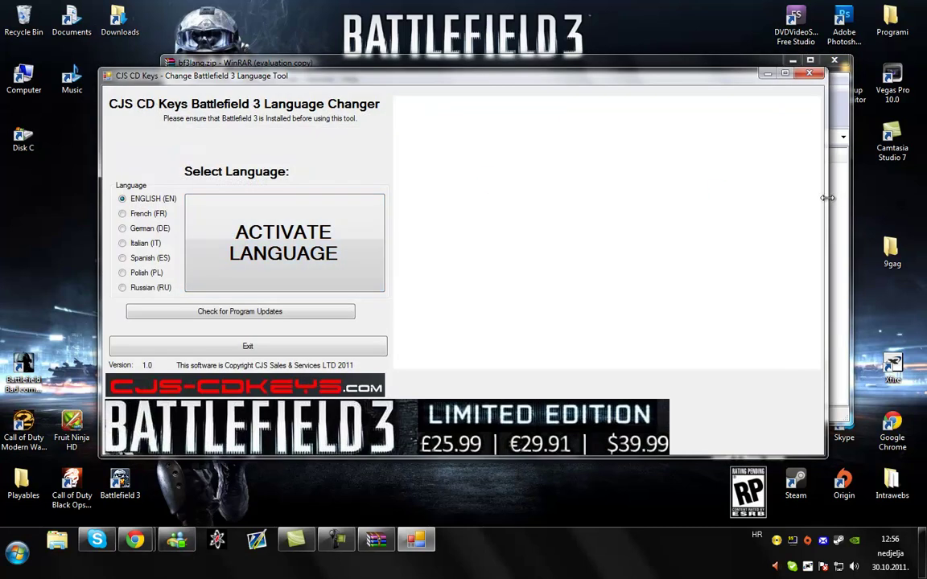
drag(825, 209, 459, 383)
drag(402, 416, 401, 410)
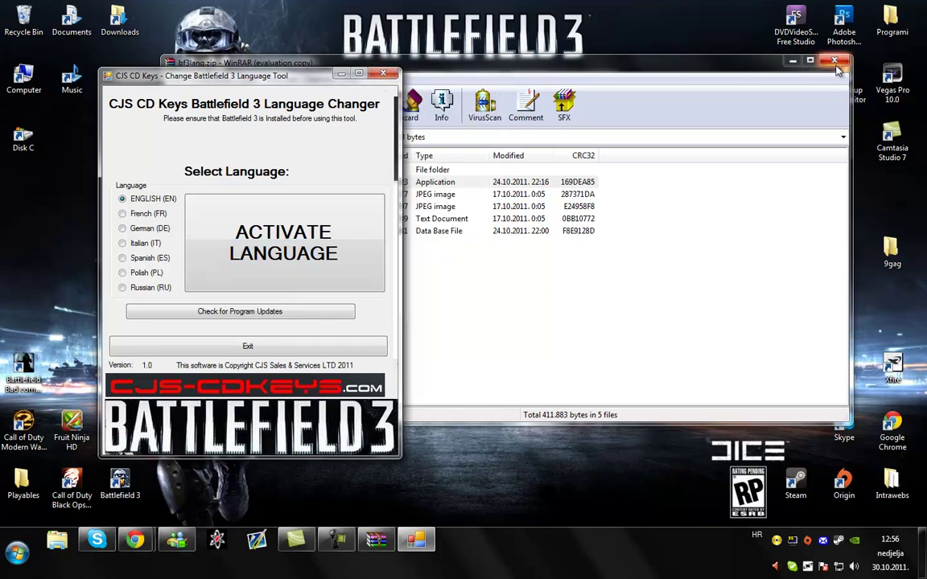
key(alt+F4)
key(alt+F4)
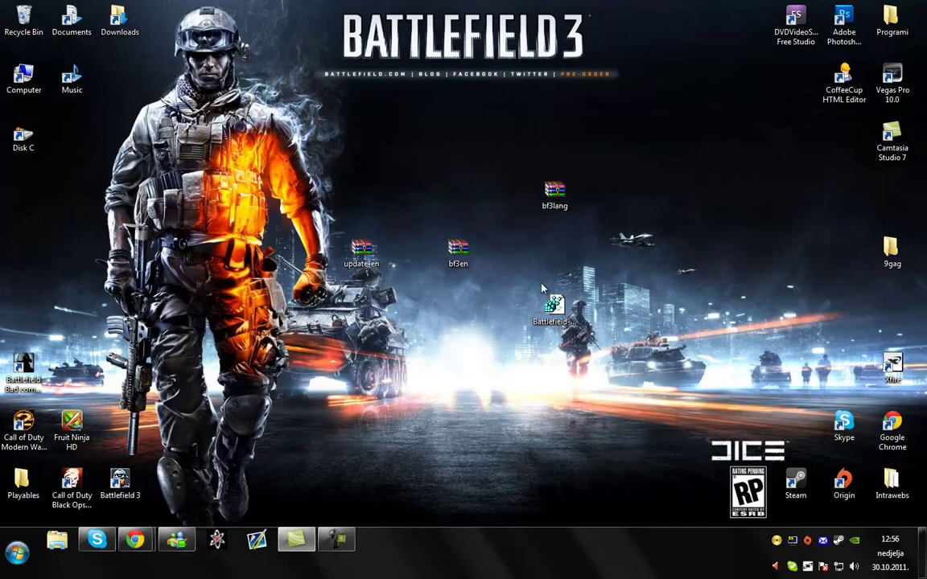
click(537, 299)
key(Return)
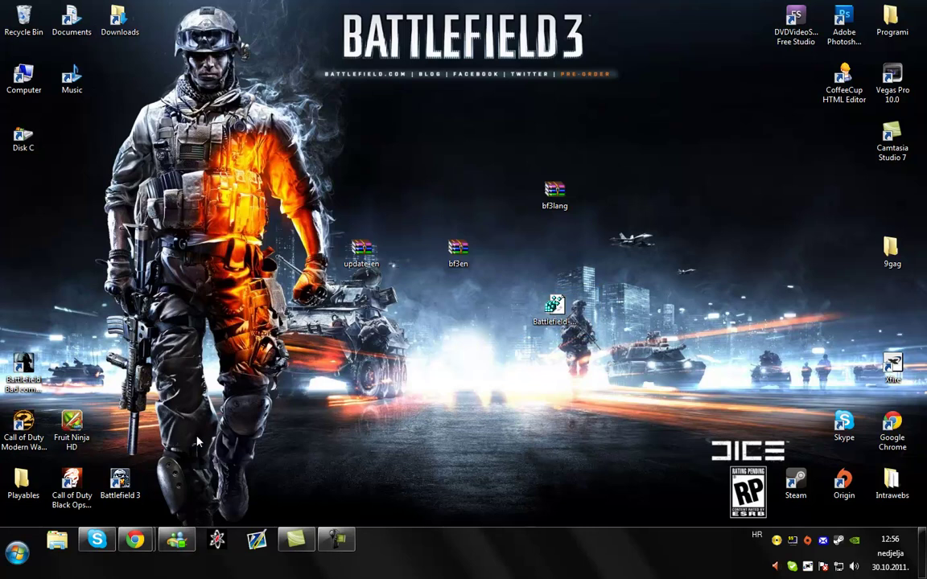
drag(265, 107, 625, 371)
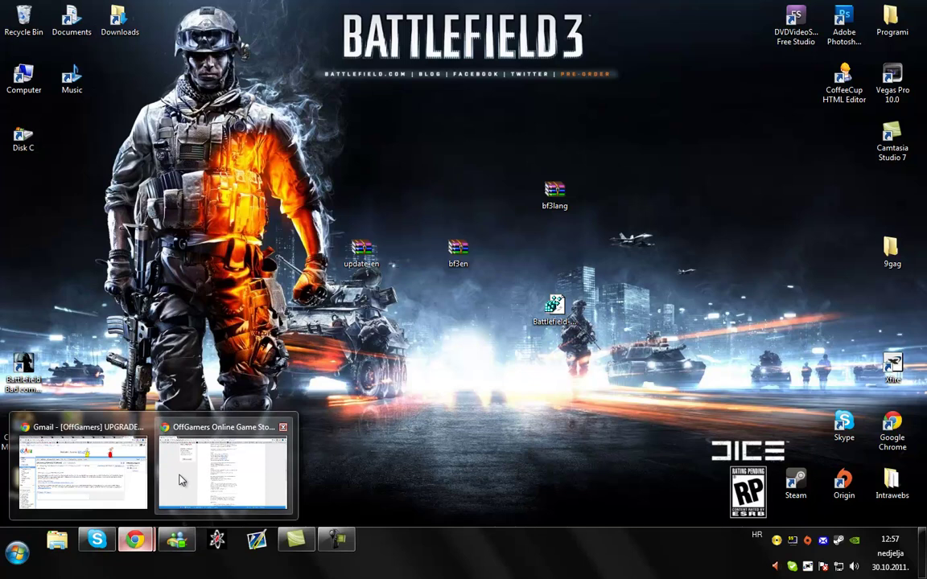
Go from the OffGamers Battlefield 3 page to its home page's best-sellers, then close Chrome.
click(189, 473)
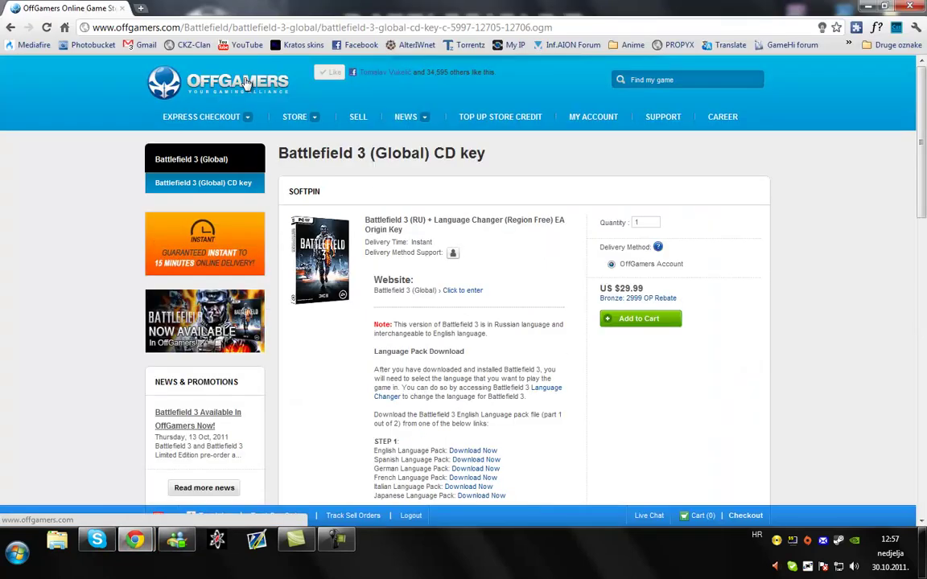
right_click(214, 72)
click(213, 73)
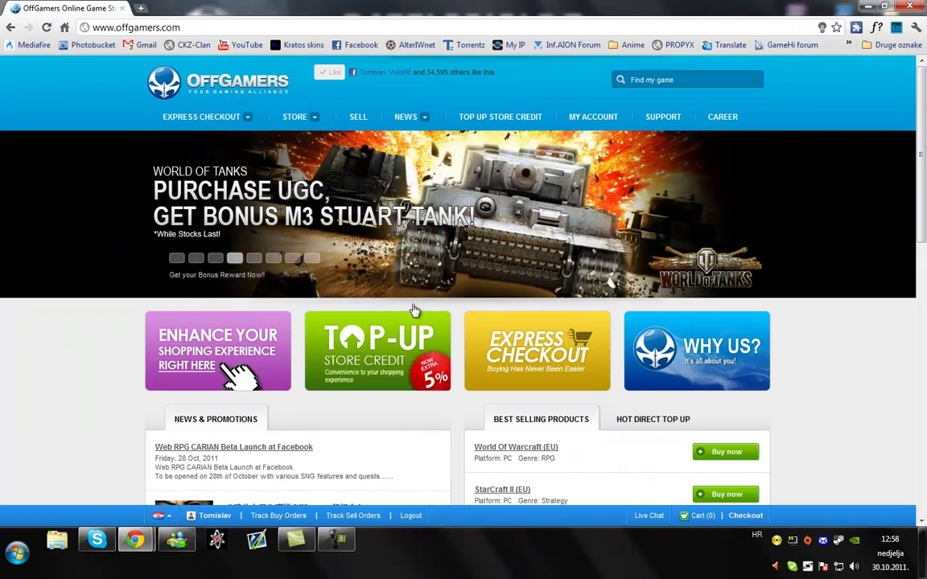
scroll(475, 203, down, 3)
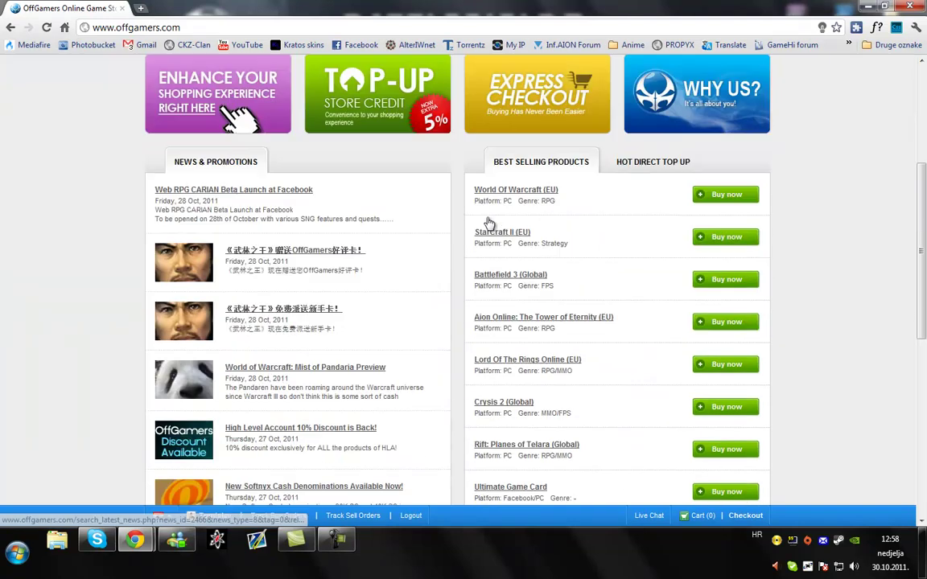
click(909, 6)
drag(264, 118, 590, 360)
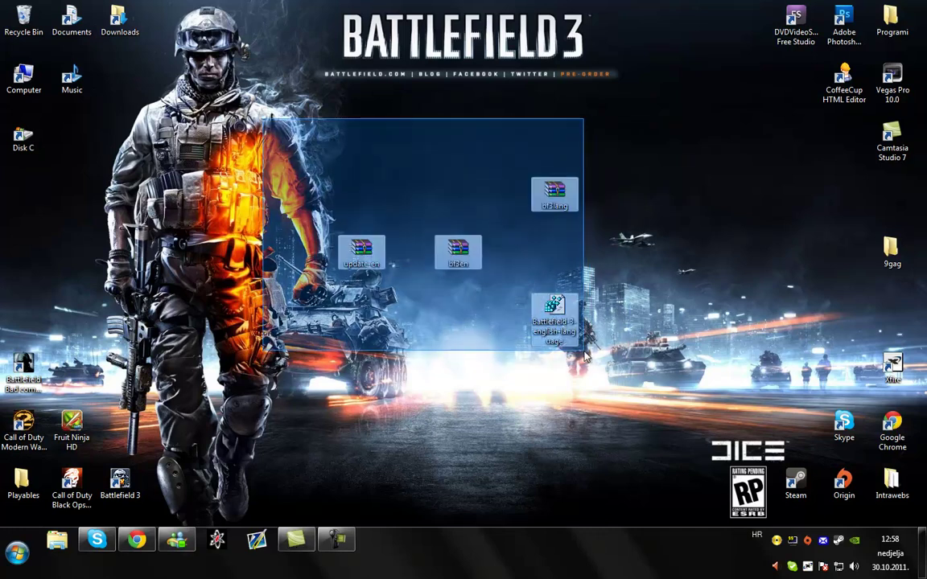
drag(590, 360, 337, 182)
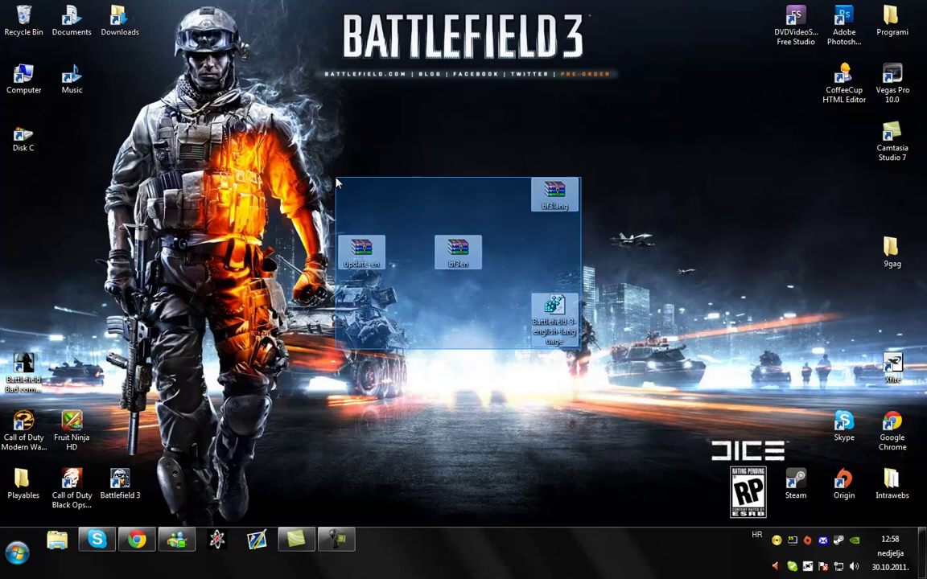
drag(338, 183, 335, 178)
click(335, 178)
click(336, 540)
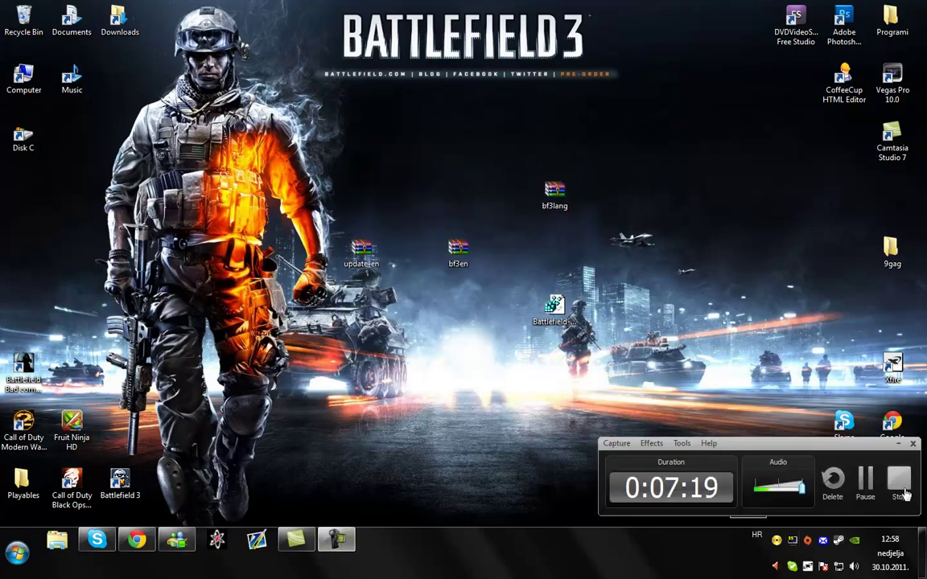